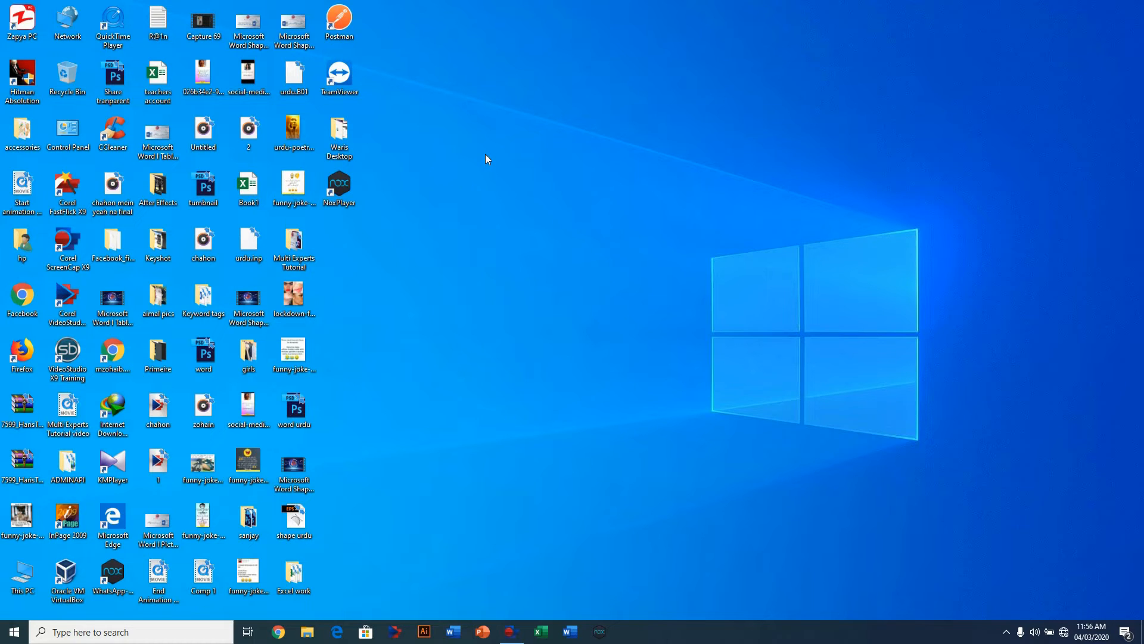
# Open Excel and create a blank workbook
pyautogui.click(548, 631)
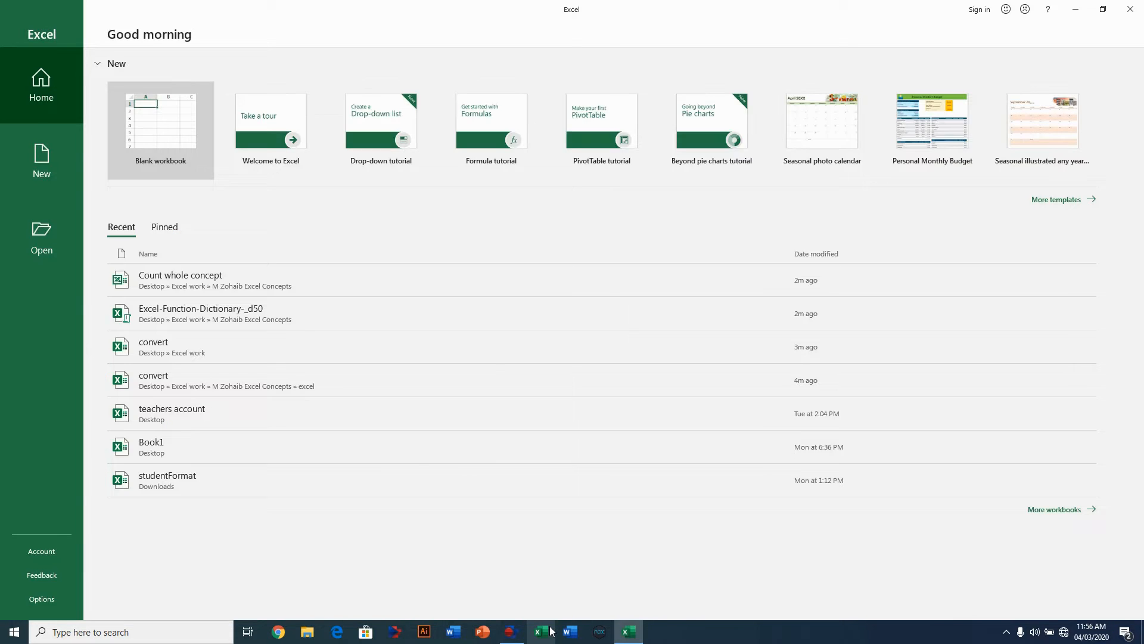
pyautogui.click(161, 125)
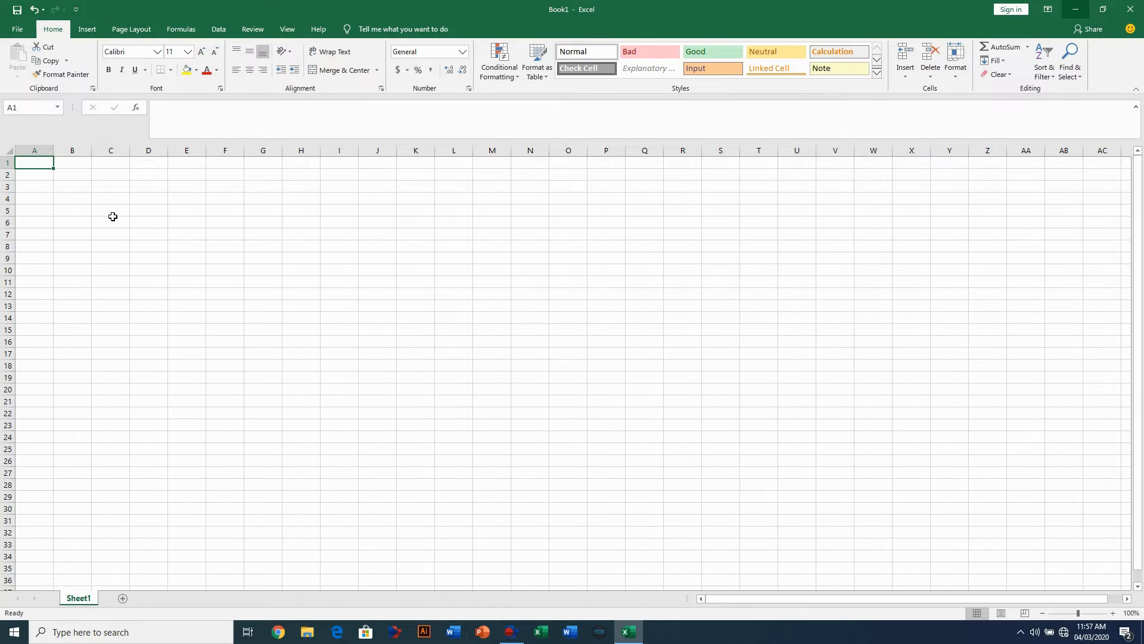
# Enter the numbers 22, 24, 54, 12, 12 and 67 in cells B2 through B7
pyautogui.click(82, 179)
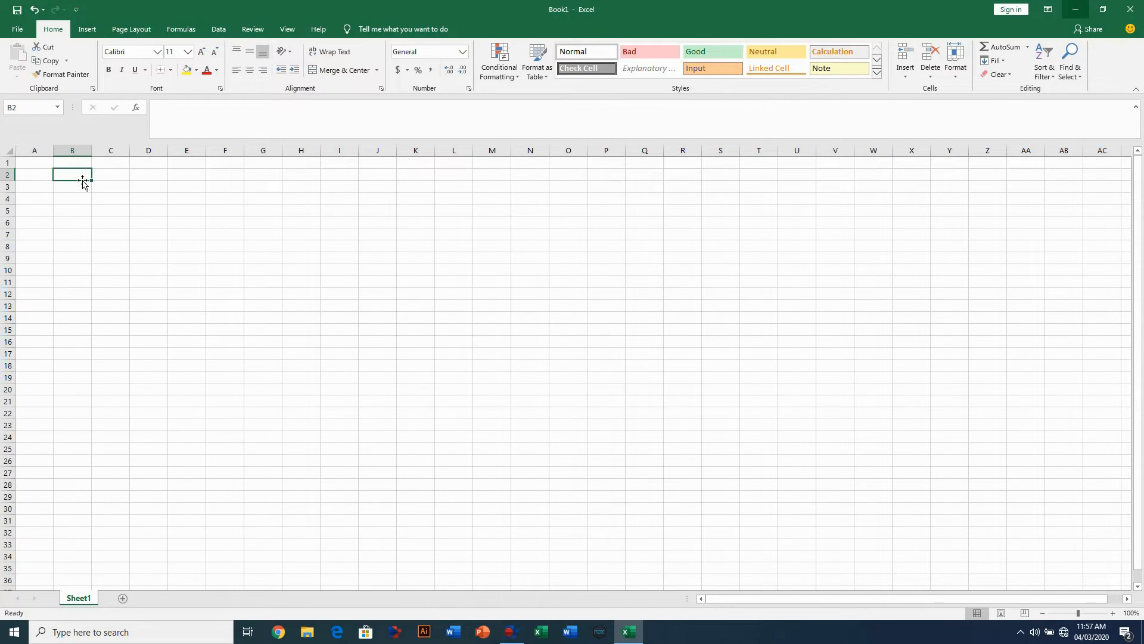
pyautogui.write('22')
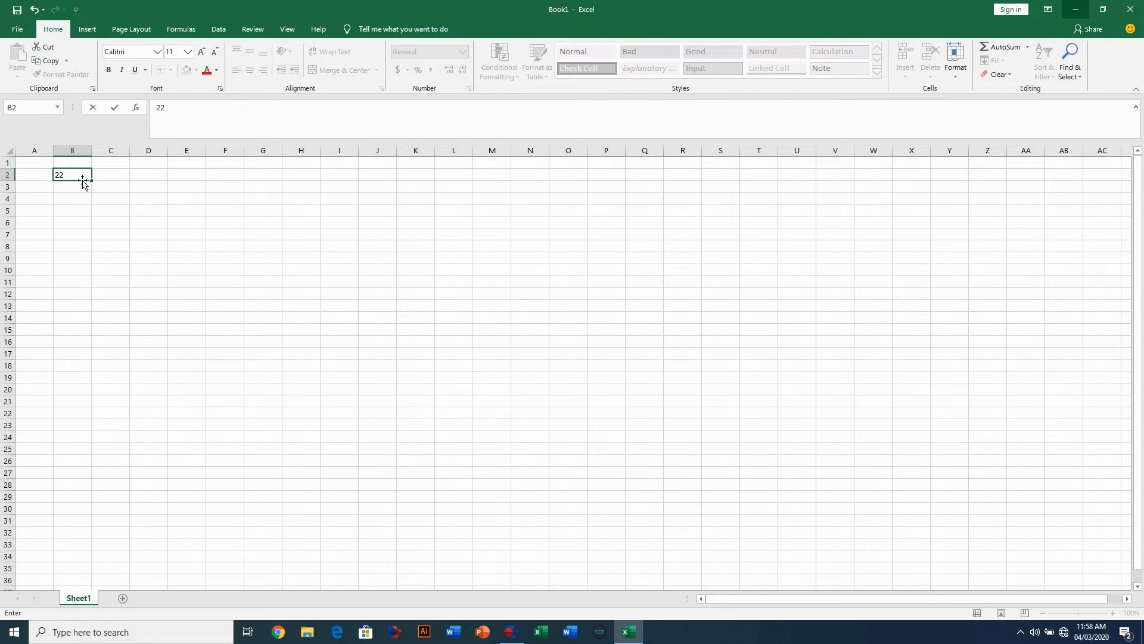
pyautogui.press('Return')
pyautogui.write('24')
pyautogui.press('Return')
pyautogui.write('54')
pyautogui.press('Return')
pyautogui.write('12')
pyautogui.press('Return')
pyautogui.write('12')
pyautogui.press('Return')
pyautogui.press('Right')
pyautogui.press('Down')
pyautogui.press('Left')
pyautogui.press('Up')
pyautogui.write('67')
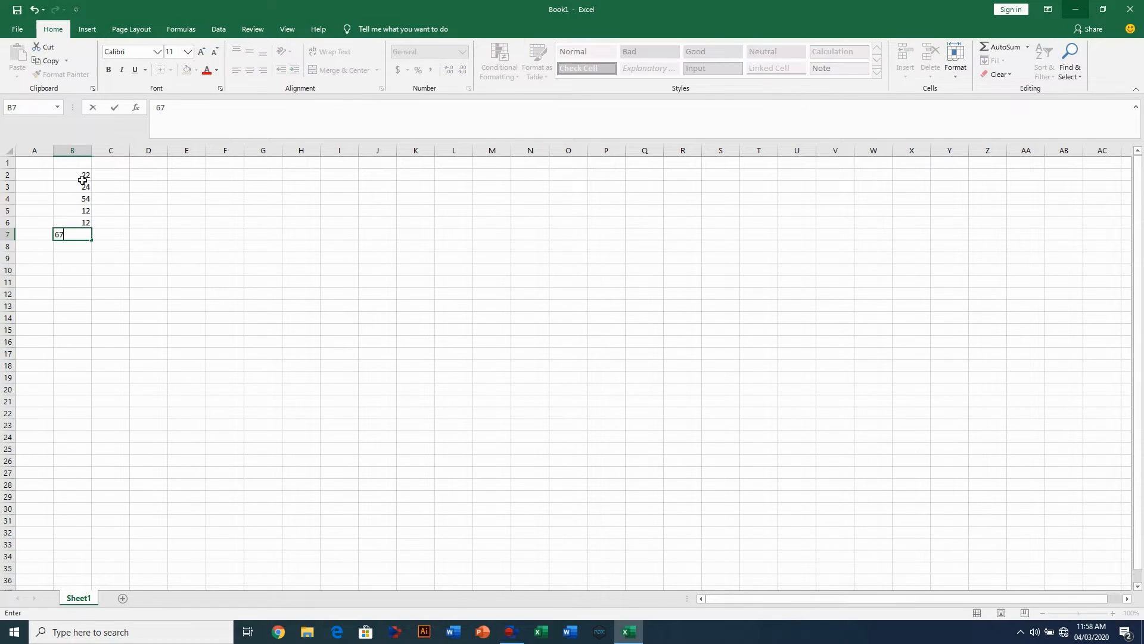
pyautogui.press('Return')
# Enter the label "Sum" in cell A9, leaving row 8 empty below the numbers
pyautogui.press('Down')
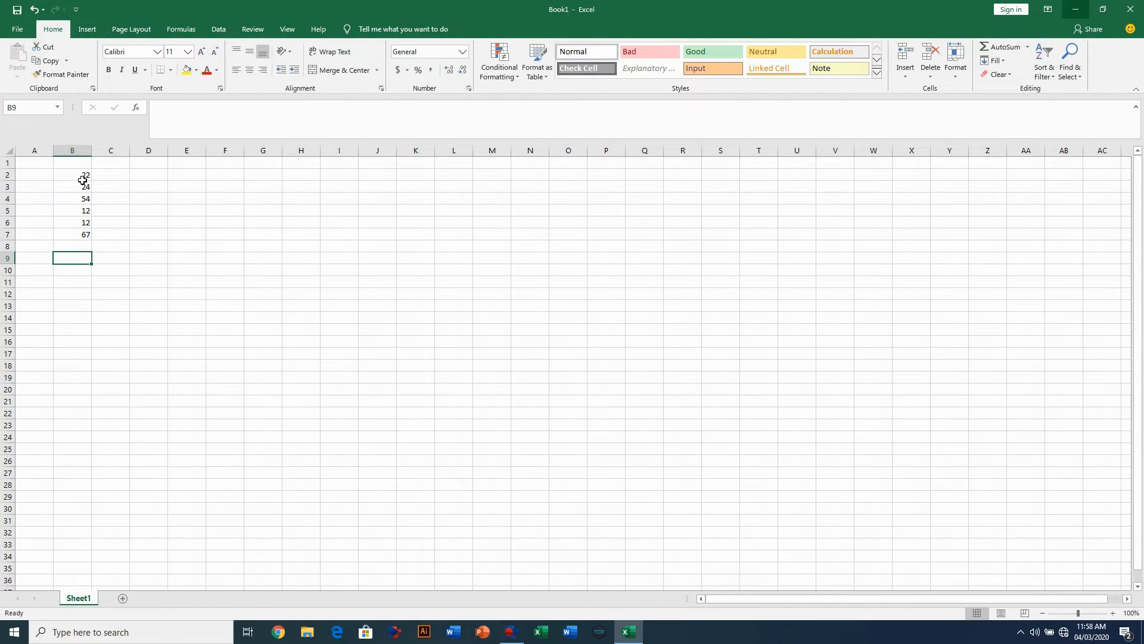
pyautogui.press('Left')
pyautogui.press('Up')
pyautogui.press('Down')
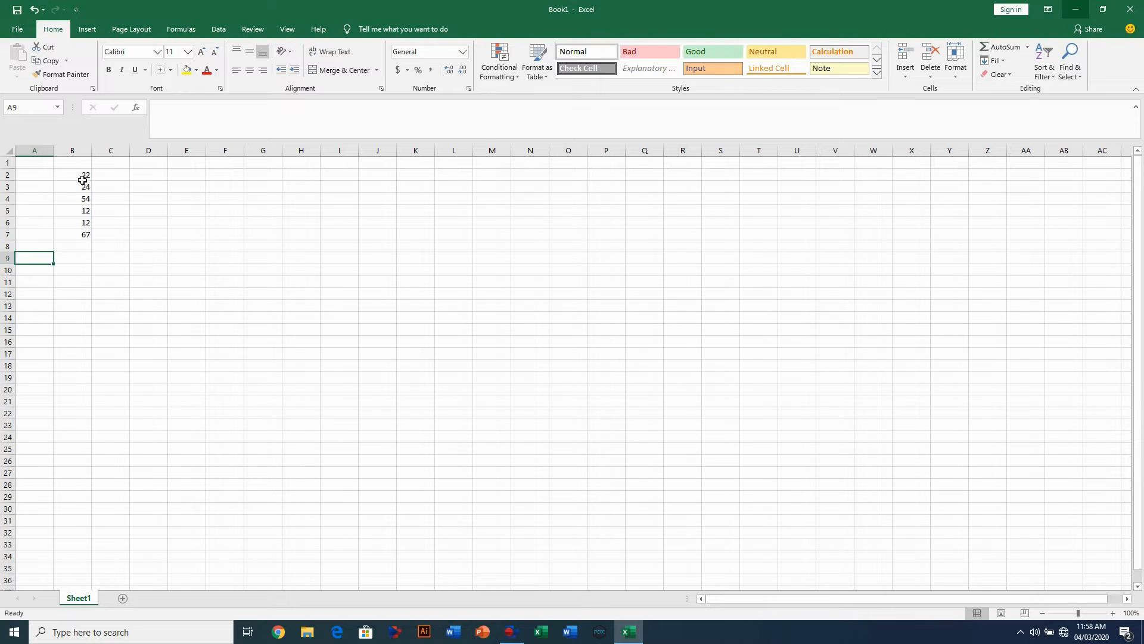
pyautogui.write('Sum')
pyautogui.press('Tab')
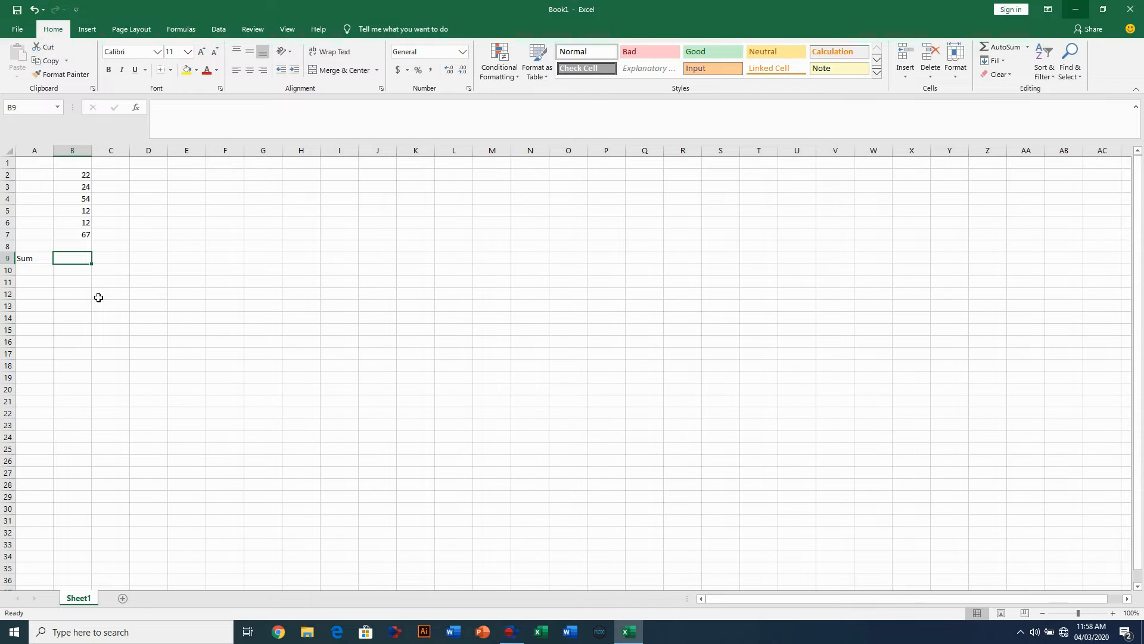
# Begin a formula in cell B9 with the SUM function and its opening parenthesis
pyautogui.write('=')
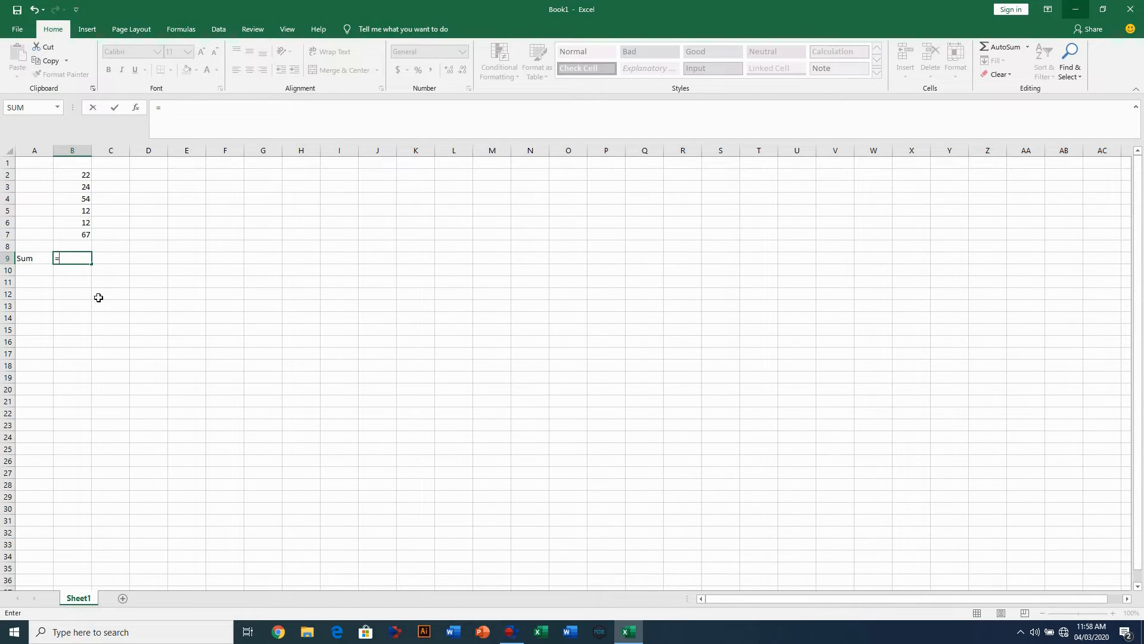
pyautogui.write('sum')
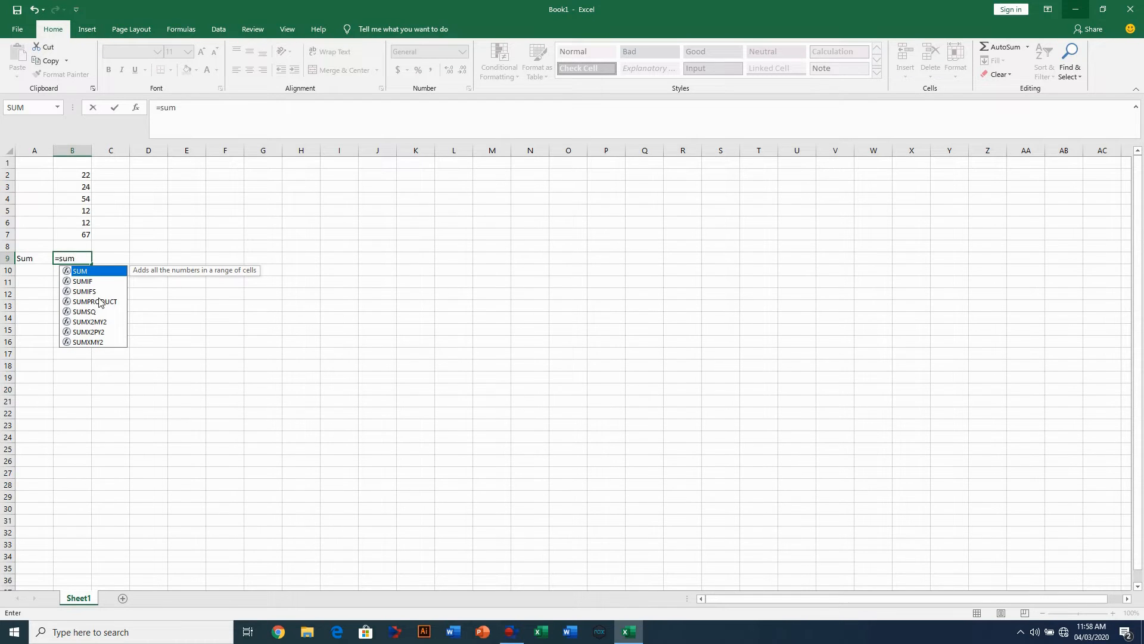
pyautogui.write('(')
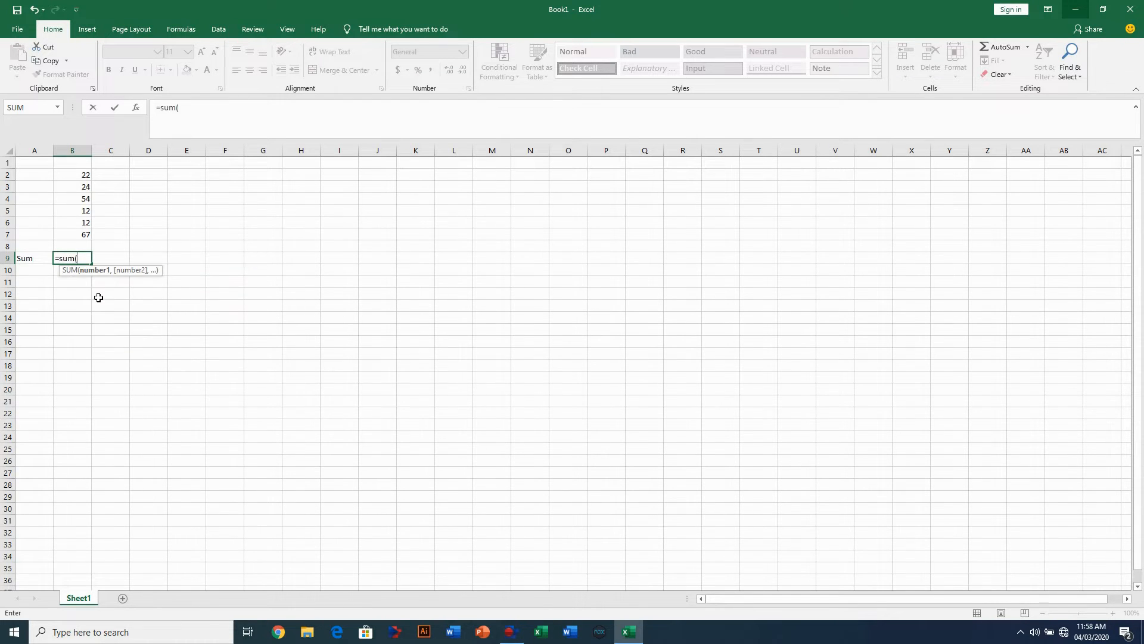
# Try selecting the range B2:B7 on the sheet as the SUM argument, and remove the reference from the formula again
pyautogui.click(82, 179)
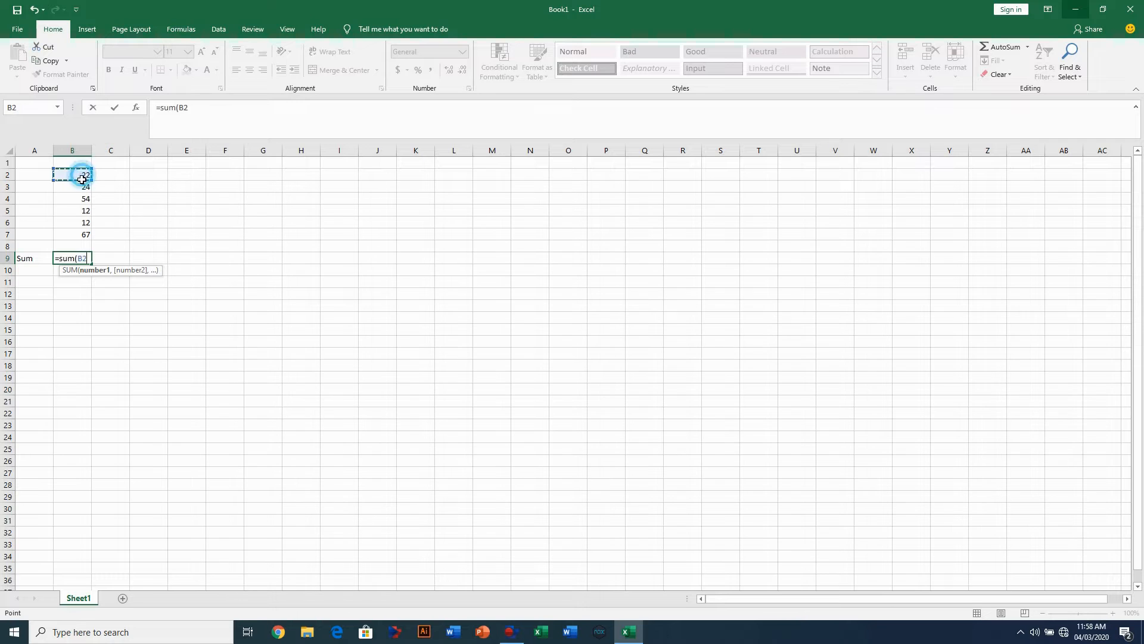
pyautogui.moveTo(81, 179); pyautogui.dragTo(83, 232)
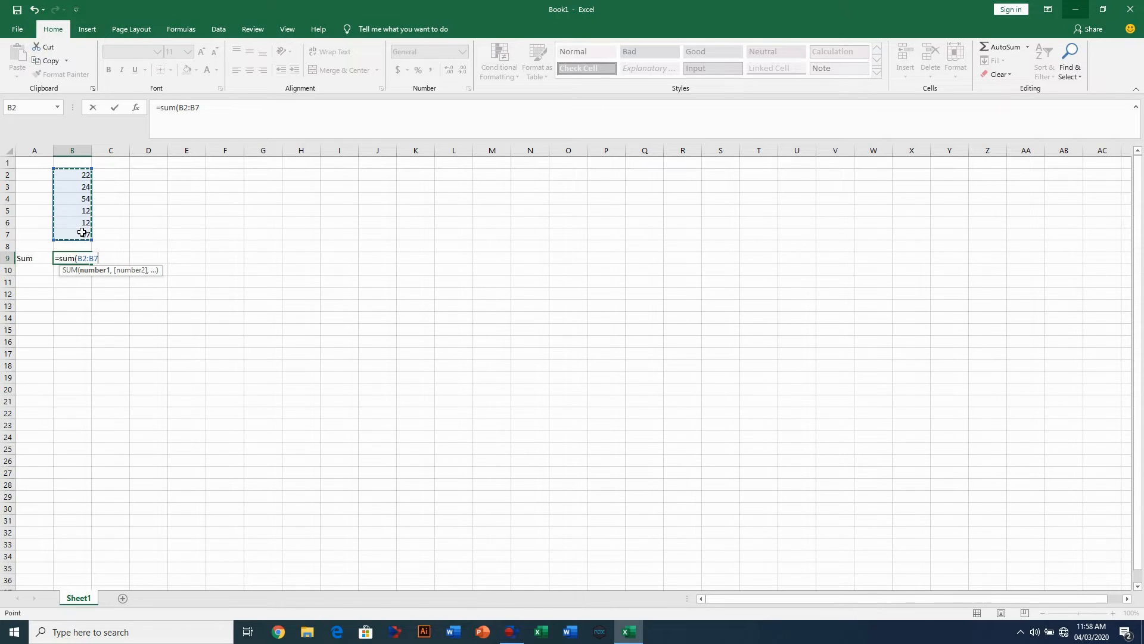
pyautogui.click(80, 178)
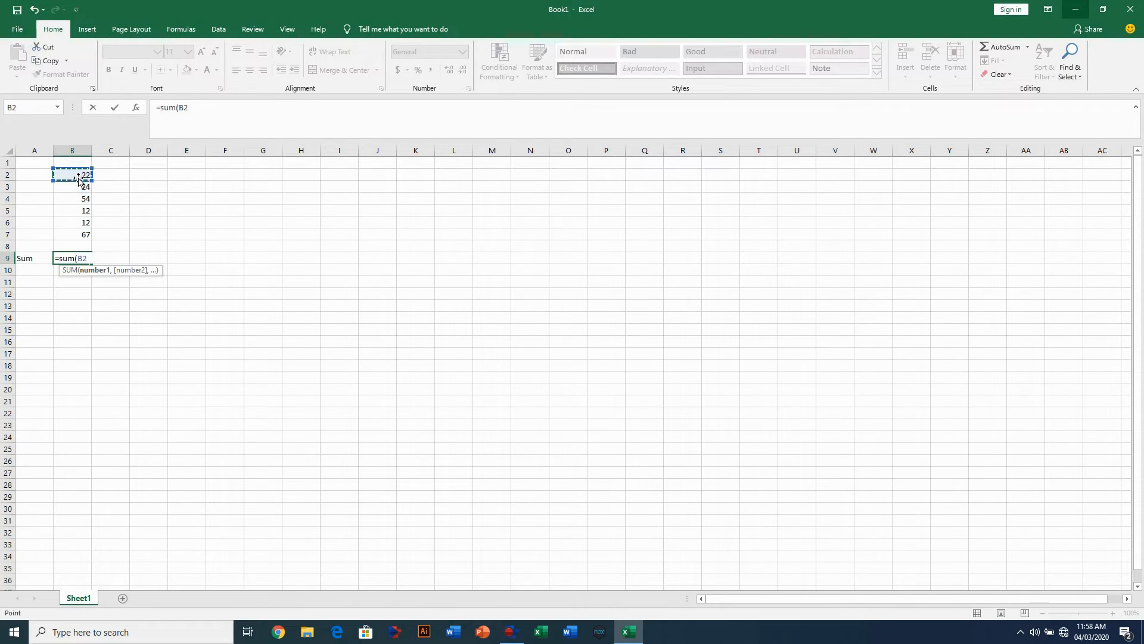
pyautogui.moveTo(79, 177); pyautogui.dragTo(78, 199)
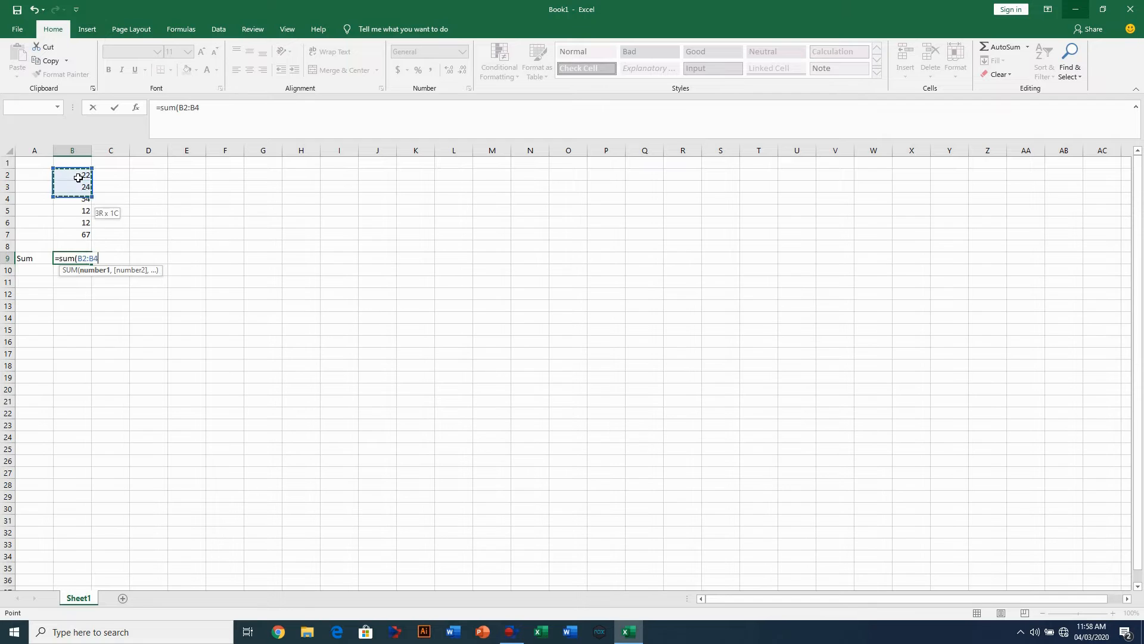
pyautogui.hotkey('shift', 'Down')
pyautogui.hotkey('shift', 'Down')
pyautogui.hotkey('shift', 'Down')
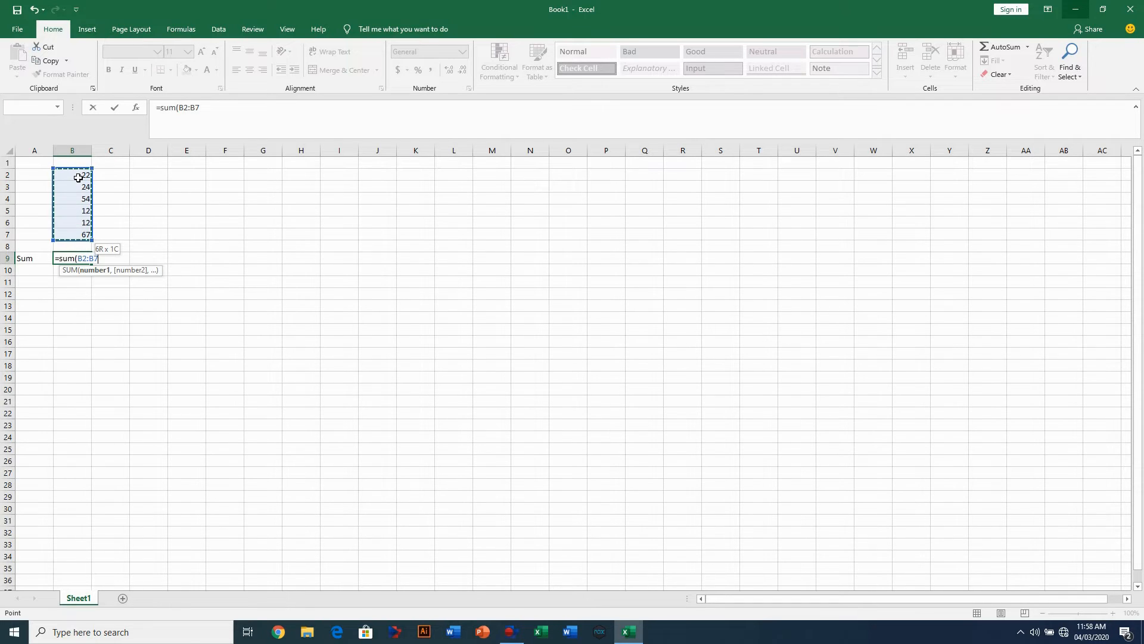
pyautogui.press('BackSpace')
pyautogui.press('BackSpace')
pyautogui.press('BackSpace')
pyautogui.press('BackSpace')
pyautogui.press('BackSpace')
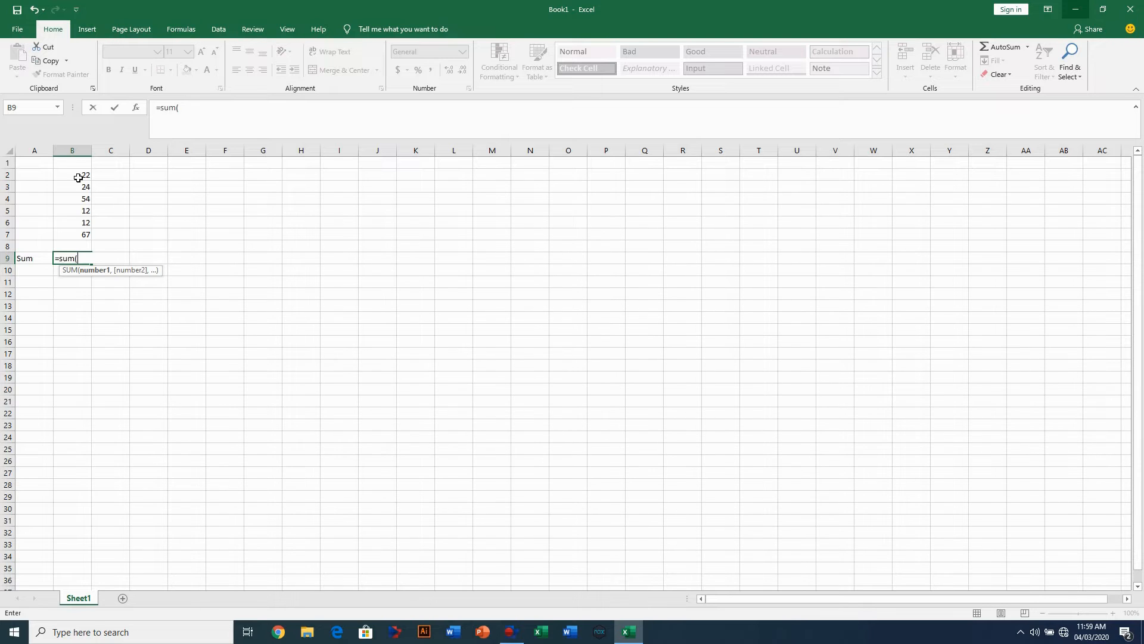
# Write the range b2:b7 into the SUM formula in B9 and complete the formula
pyautogui.write('b')
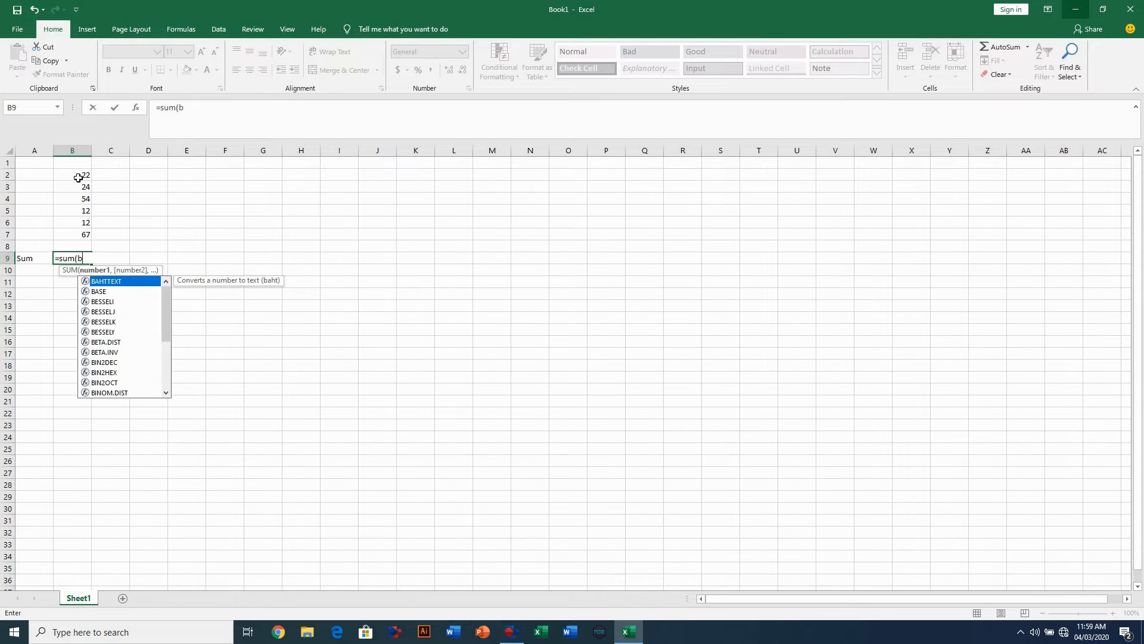
pyautogui.write('2')
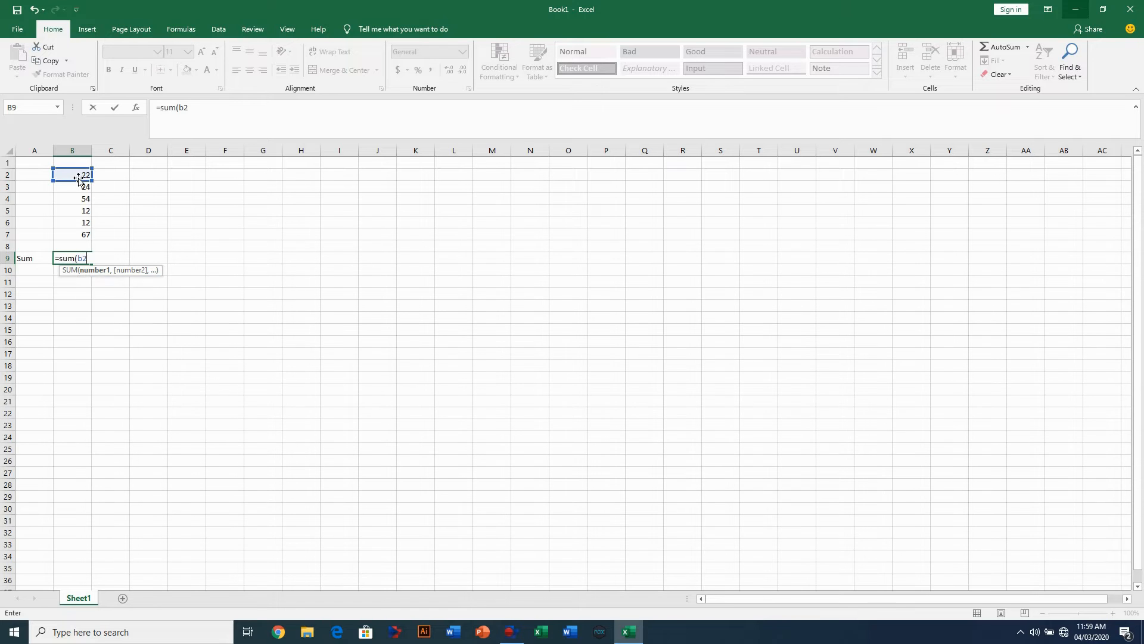
pyautogui.write(':')
pyautogui.write('b')
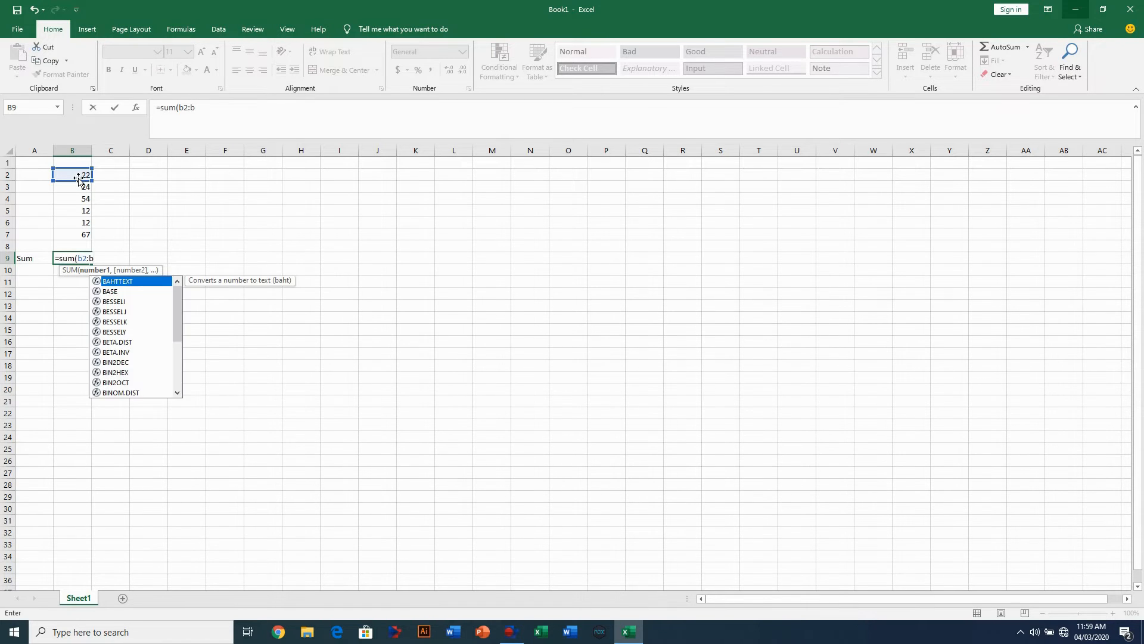
pyautogui.write('7')
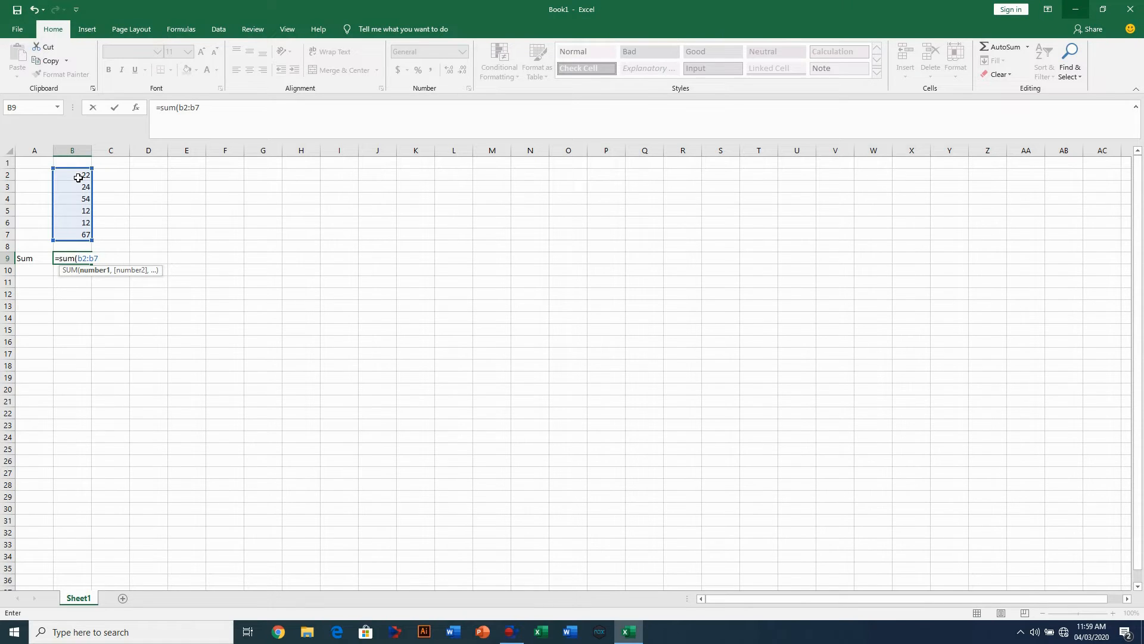
pyautogui.write(')')
pyautogui.press('Return')
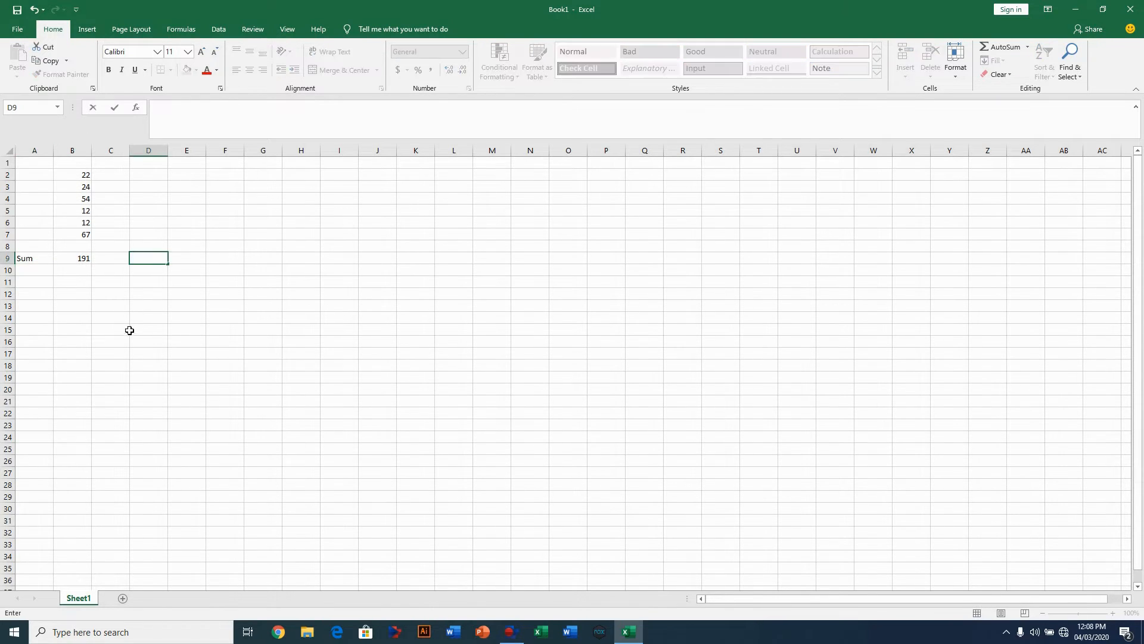
# Enter the note "sum formula is used to add the number of selected cells" in cell D9
pyautogui.doubleClick(153, 257)
pyautogui.write('sum formula is used to add the nu')
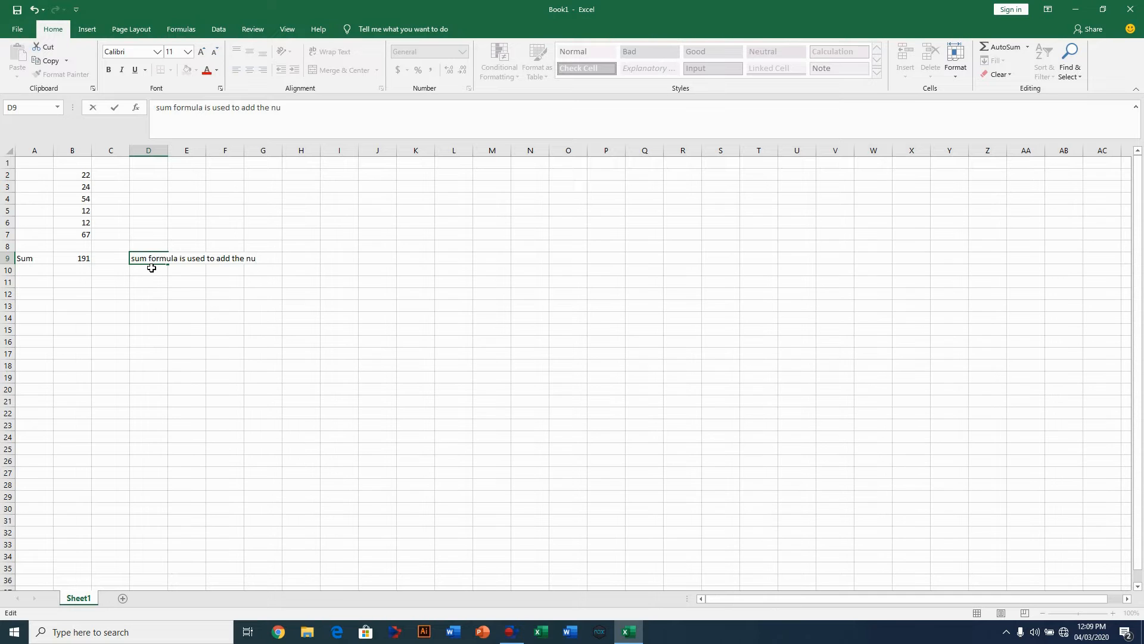
pyautogui.write('mber of selected cells')
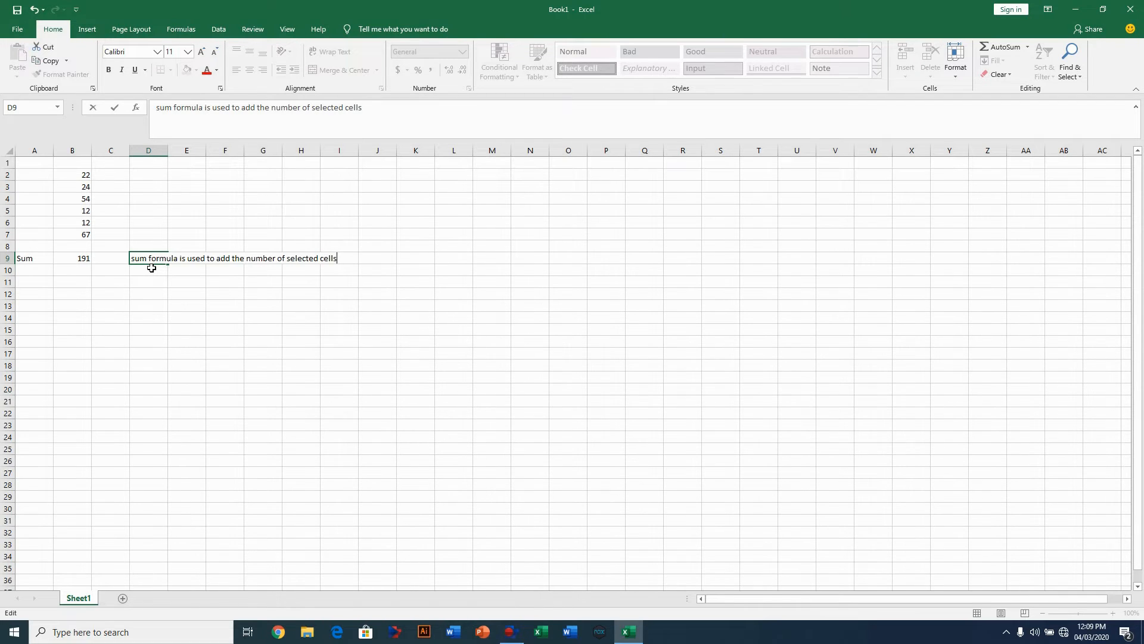
pyautogui.press('Return')
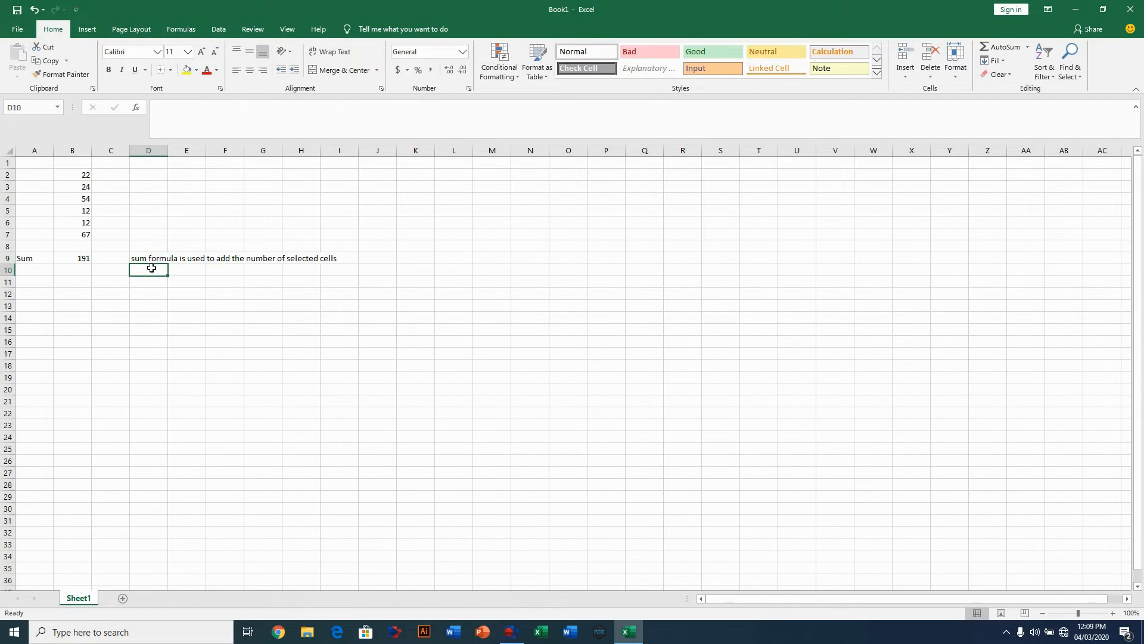
# Enter the label "average" in cell A10, below the Sum label
pyautogui.click(34, 276)
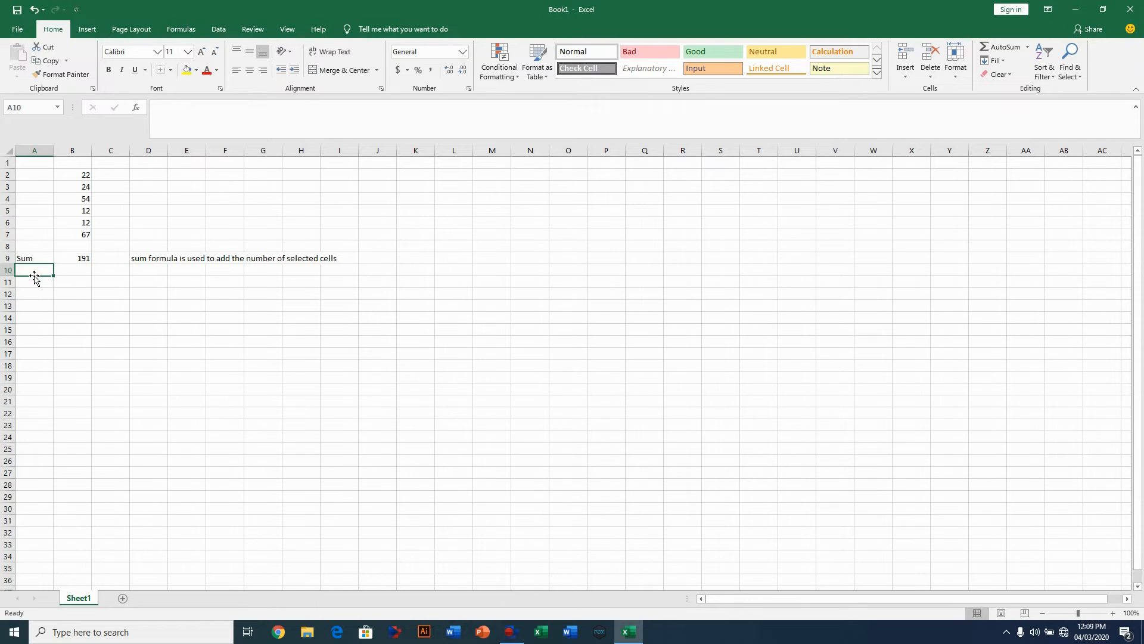
pyautogui.write('average')
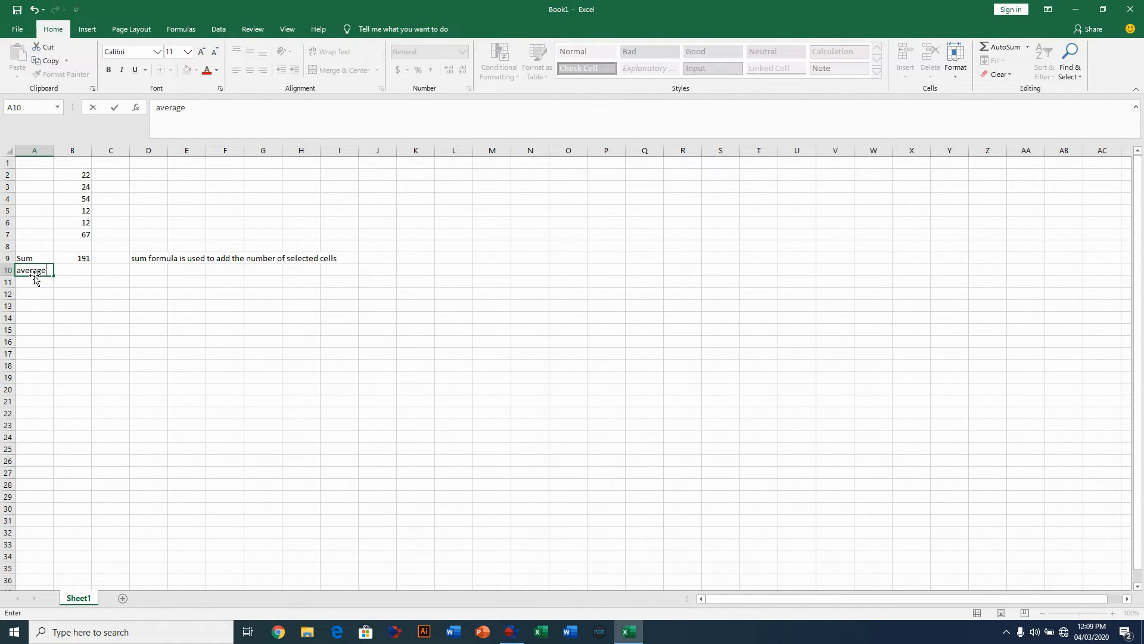
pyautogui.press('Tab')
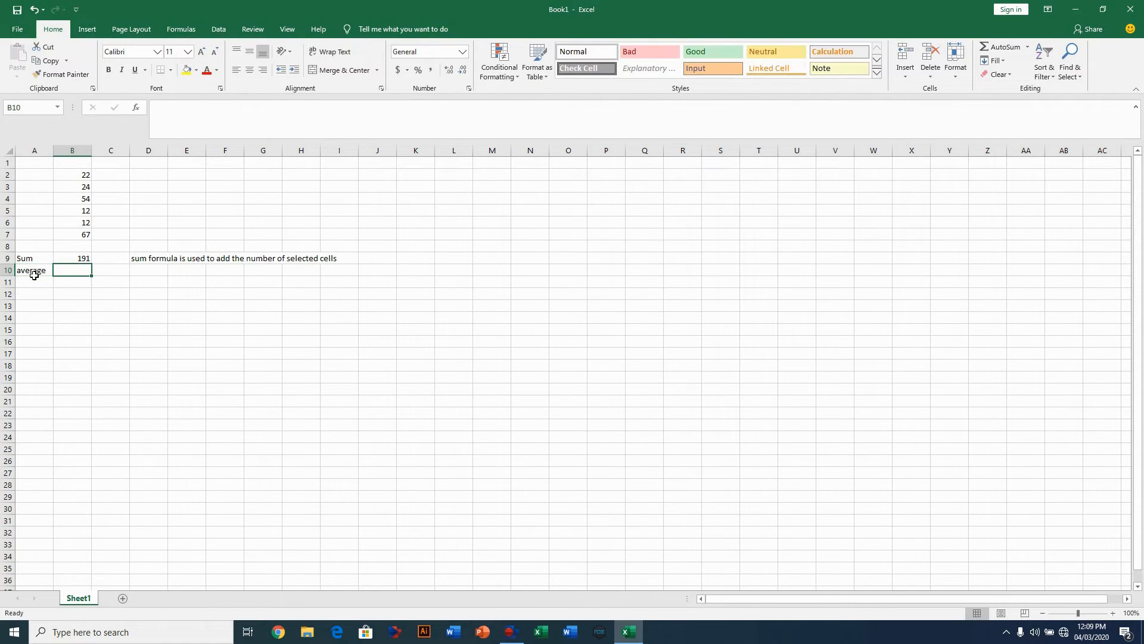
# Calculate the average of B2:B7 in cell B10 with the AVERAGE function
pyautogui.write('=')
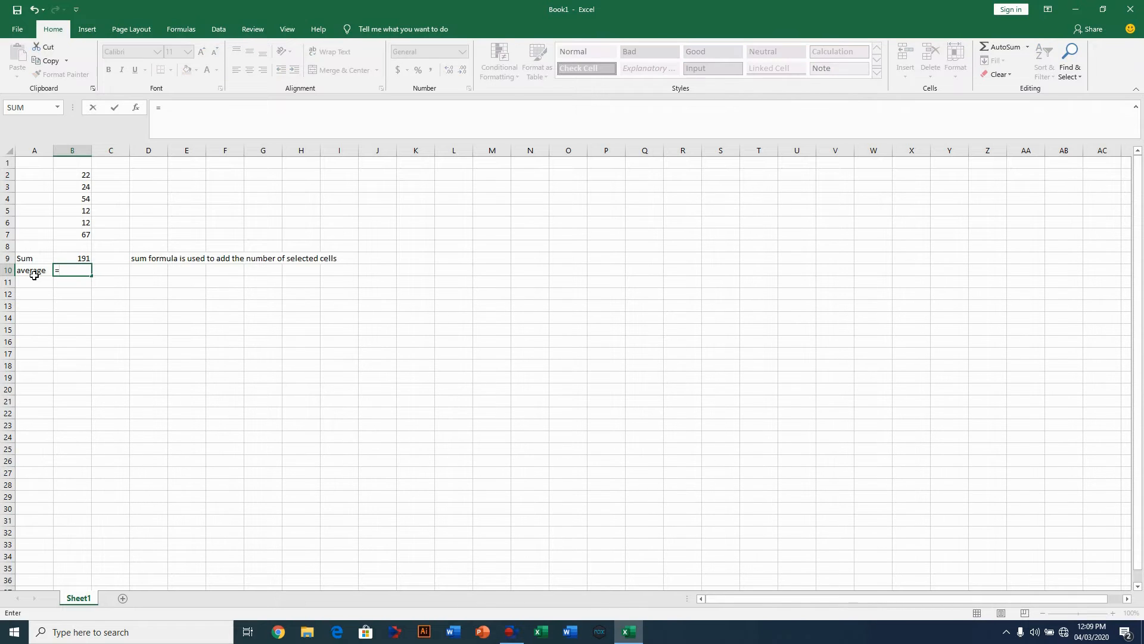
pyautogui.write('average')
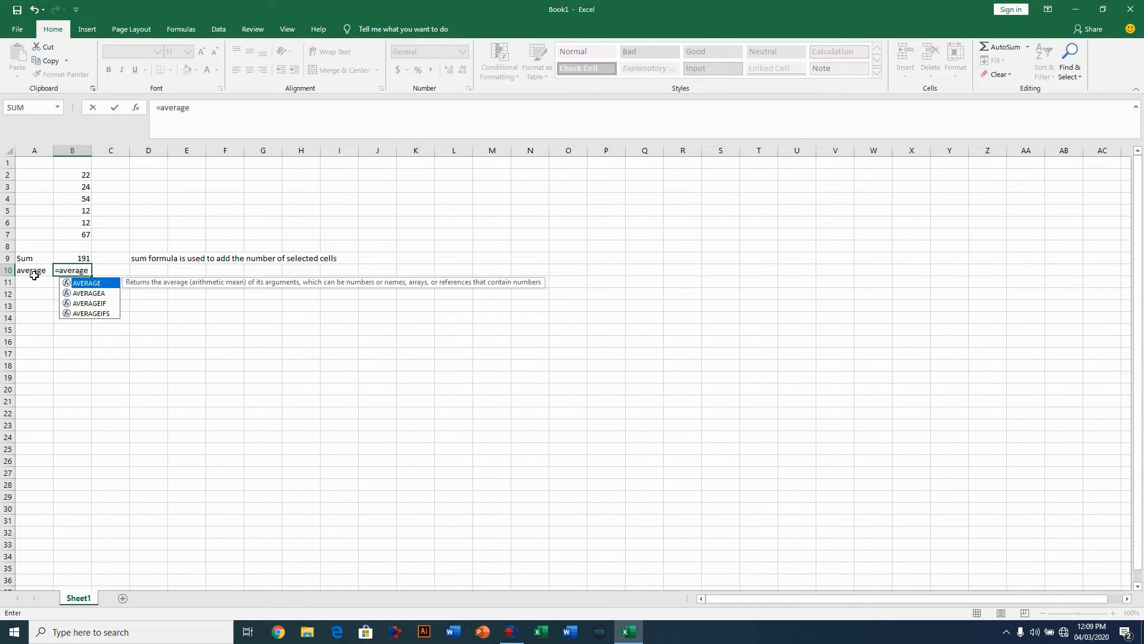
pyautogui.write('(')
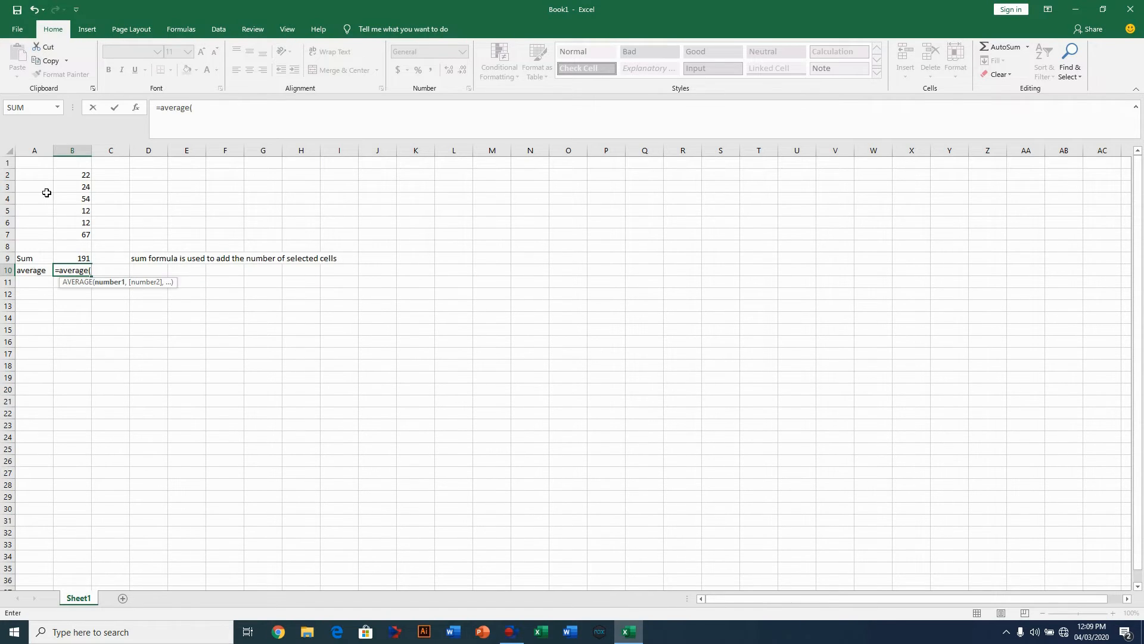
pyautogui.moveTo(70, 170); pyautogui.dragTo(74, 233)
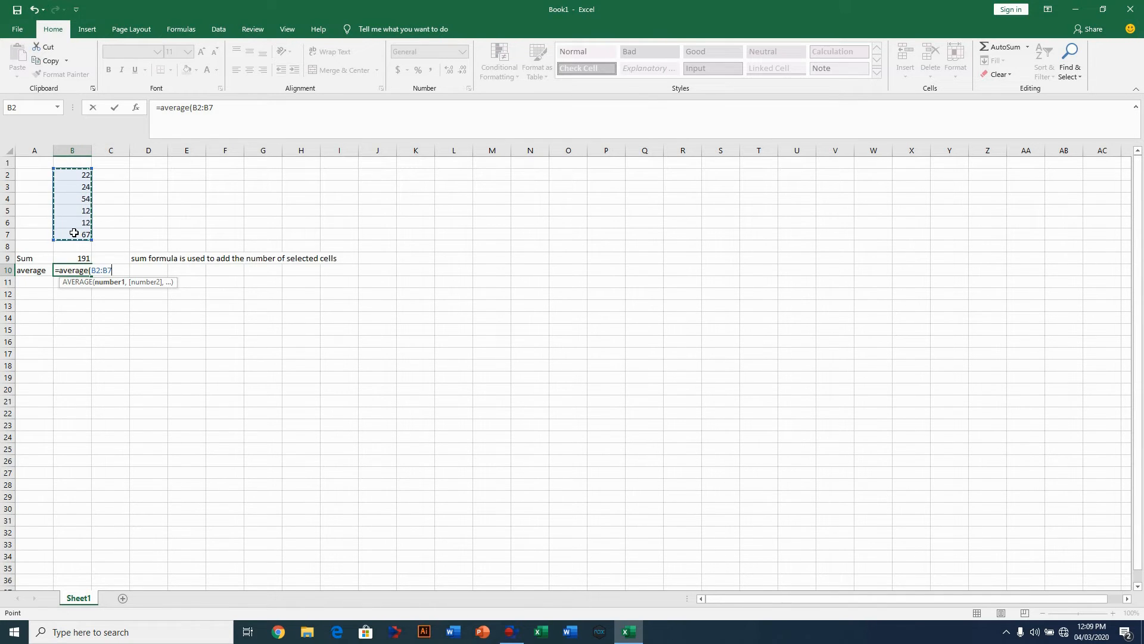
pyautogui.write(')')
pyautogui.press('Return')
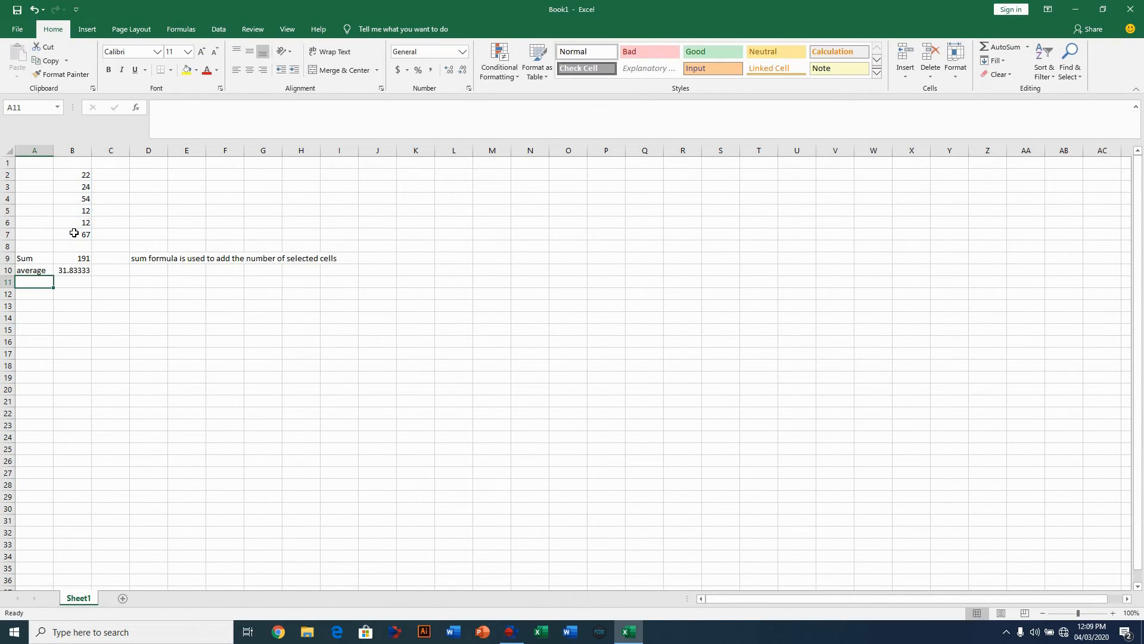
# Enter the note "average formula is use to tell us the average of the cell's number which is selected" in cell D10
pyautogui.click(153, 269)
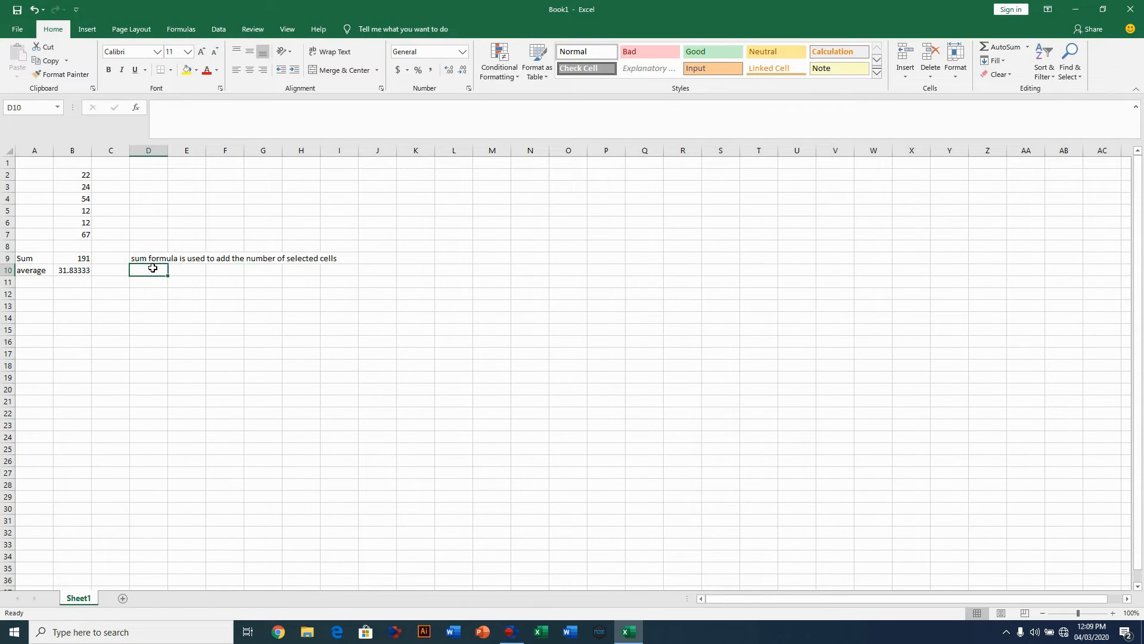
pyautogui.write('aver')
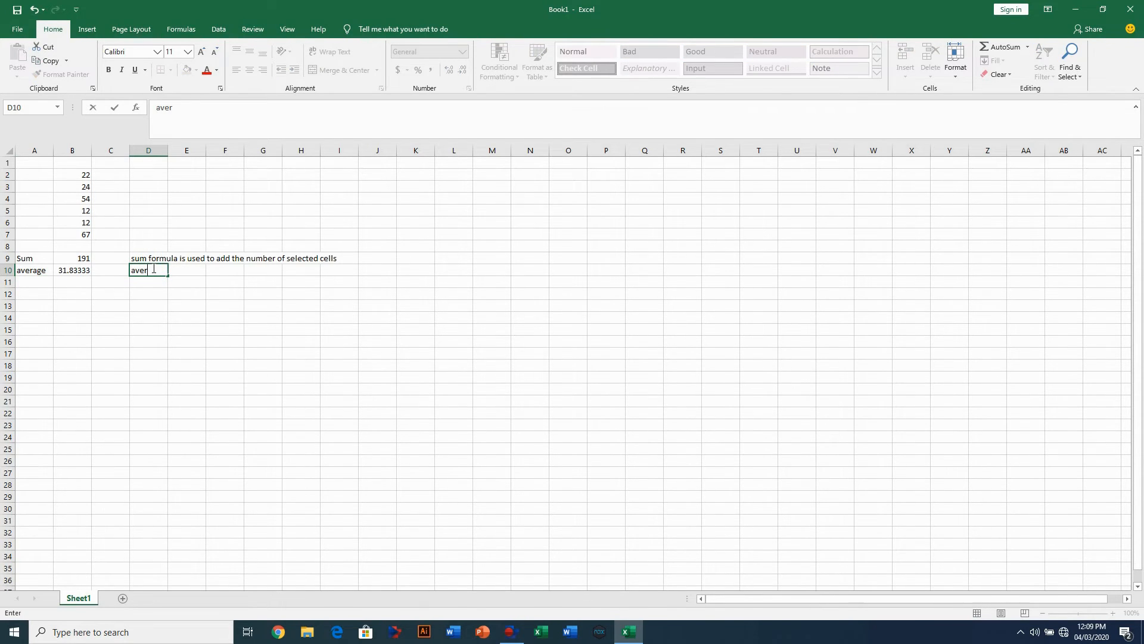
pyautogui.write('age formula is use')
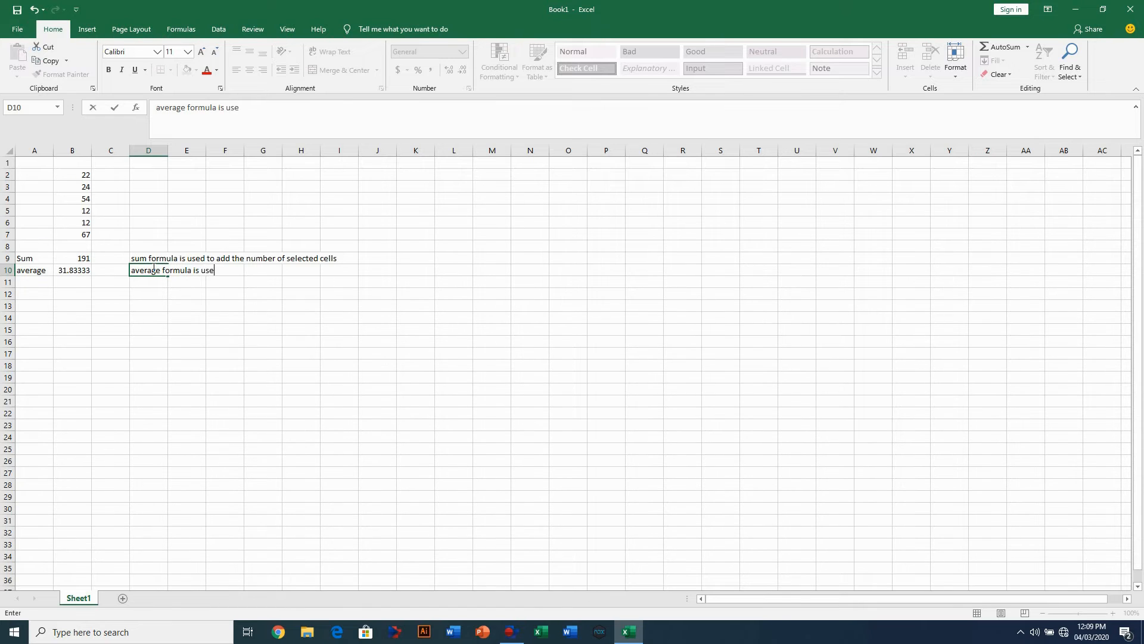
pyautogui.write(' to')
pyautogui.write(' tell us')
pyautogui.write(' the')
pyautogui.write(' average ')
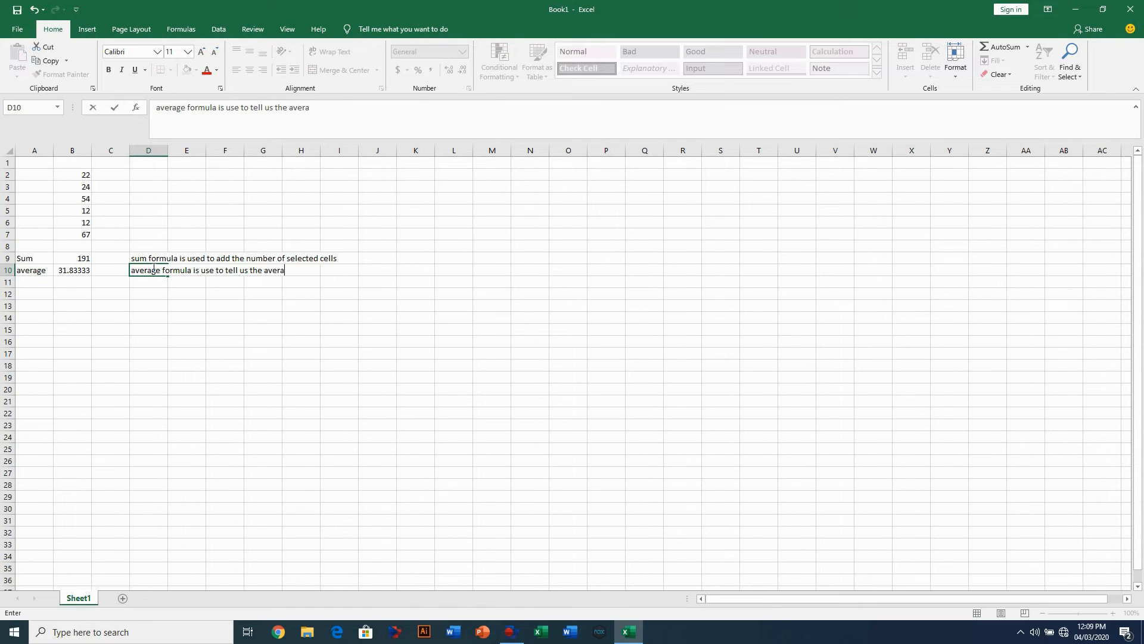
pyautogui.write('of the n')
pyautogui.press('BackSpace')
pyautogui.write('cells')
pyautogui.press('BackSpace')
pyautogui.write("'s num")
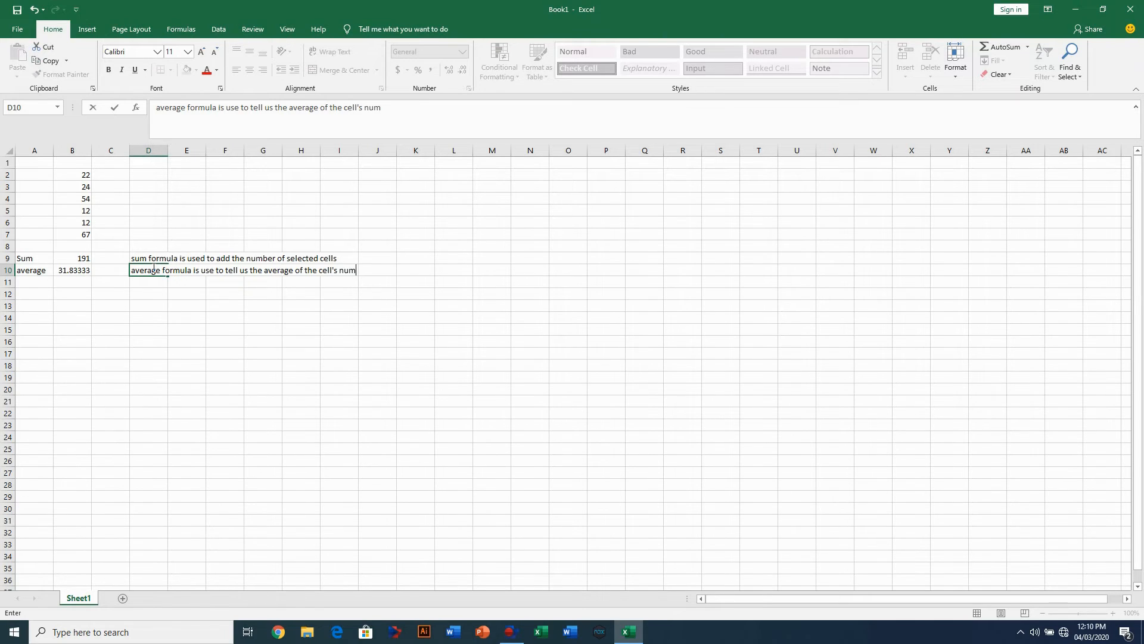
pyautogui.write('ber which is selected')
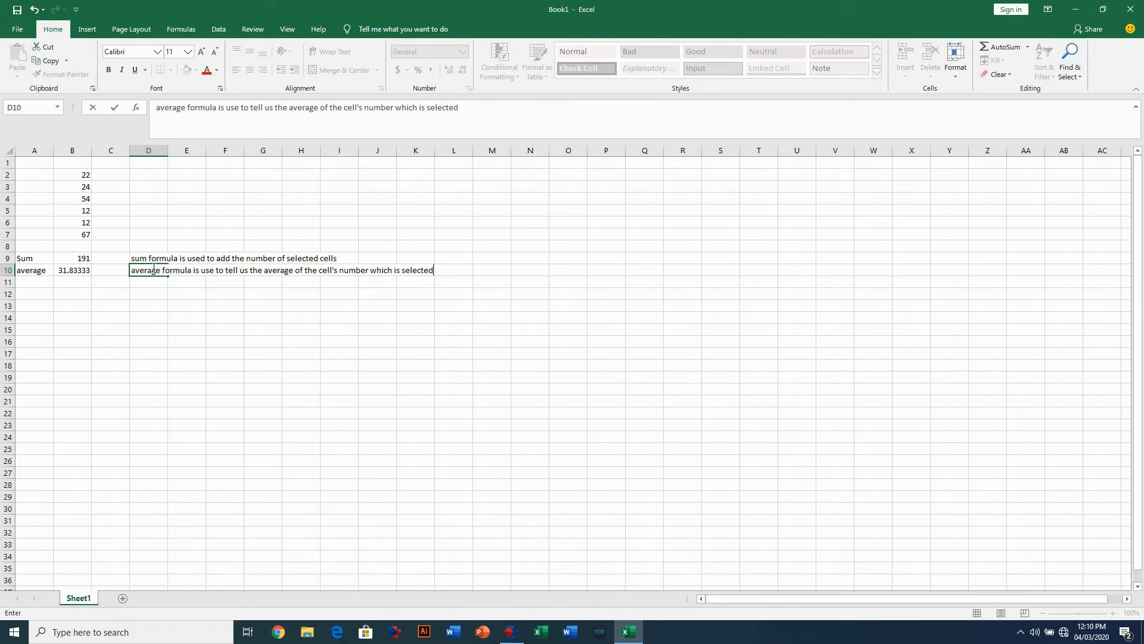
pyautogui.press('Return')
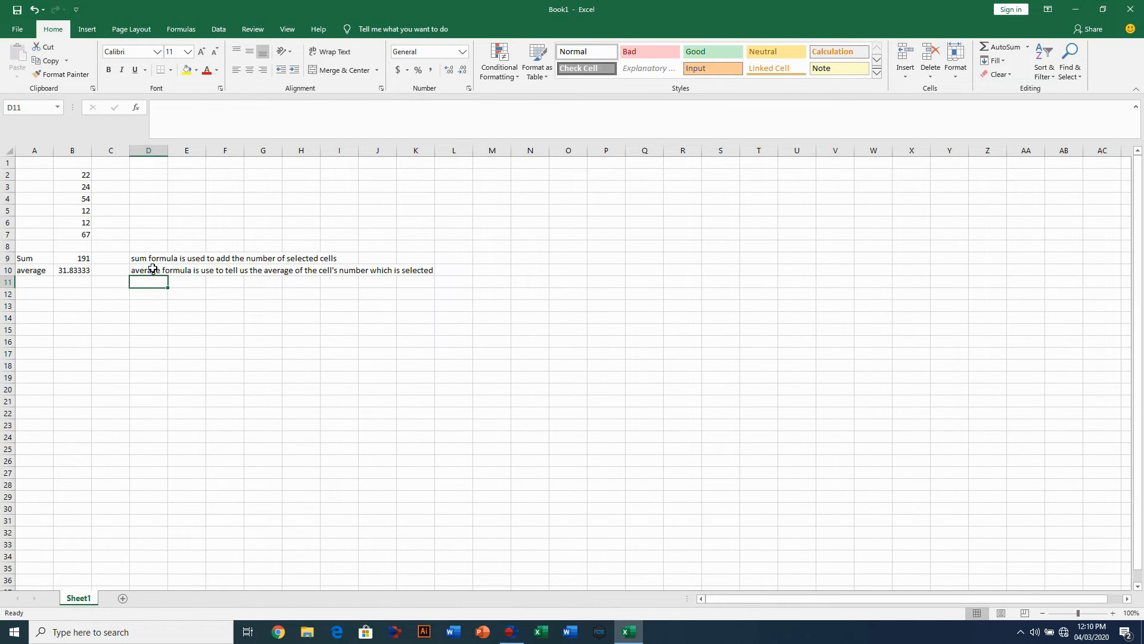
# Label cell A11 "count" and count the numbers in B2:B7 in cell B11 with the COUNT function
pyautogui.click(43, 281)
pyautogui.write('count')
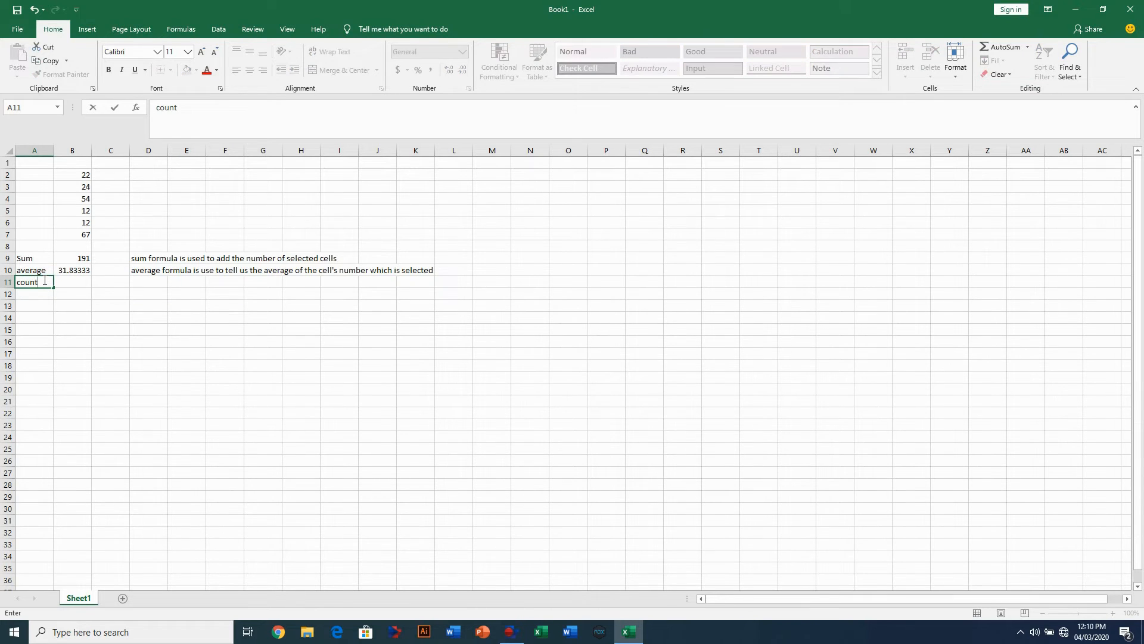
pyautogui.press('Tab')
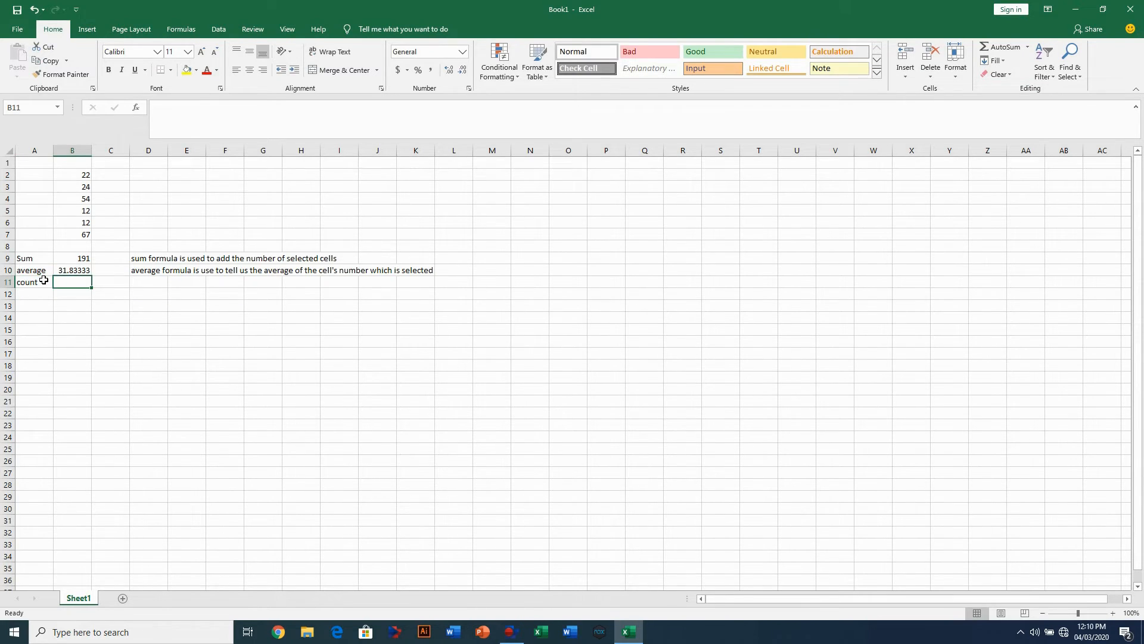
pyautogui.write('=')
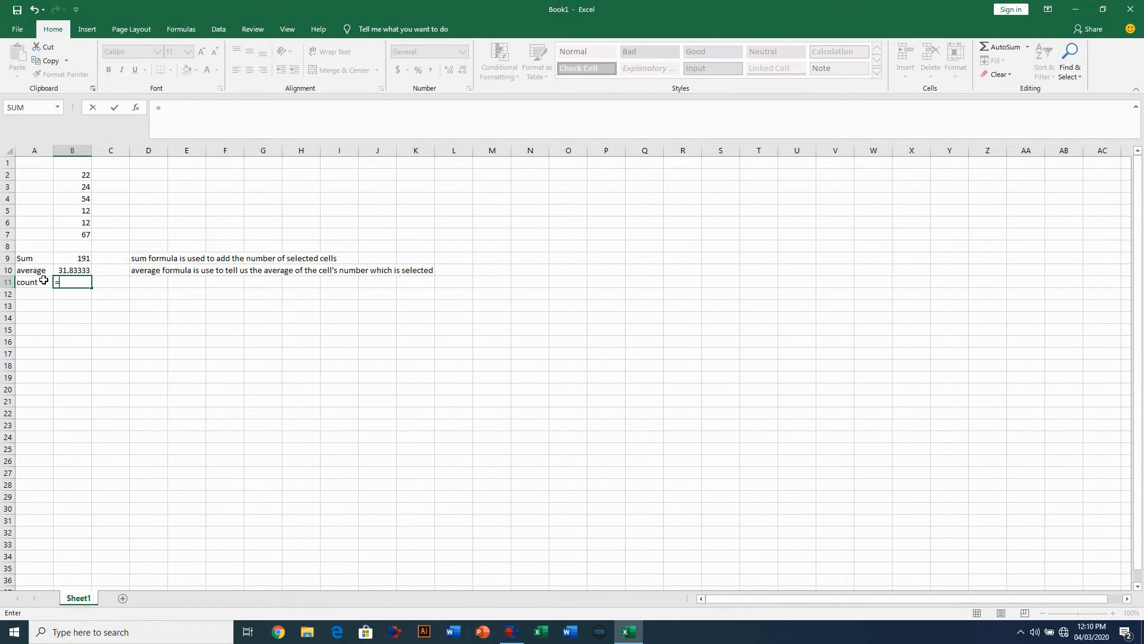
pyautogui.write('count')
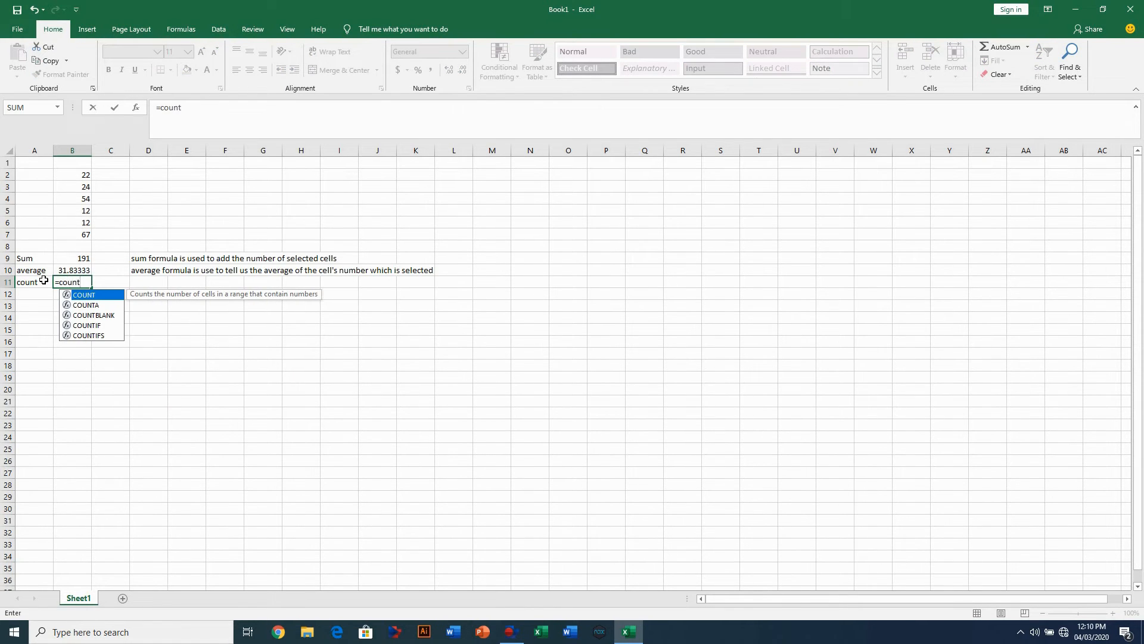
pyautogui.write('(')
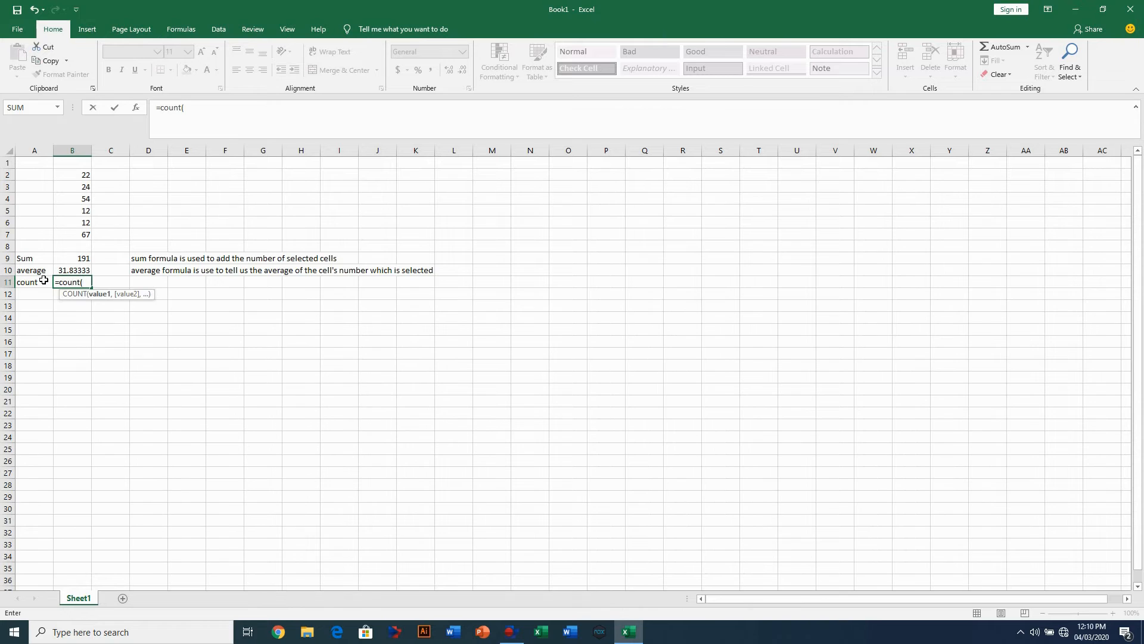
pyautogui.moveTo(66, 172); pyautogui.dragTo(67, 231)
pyautogui.write(')')
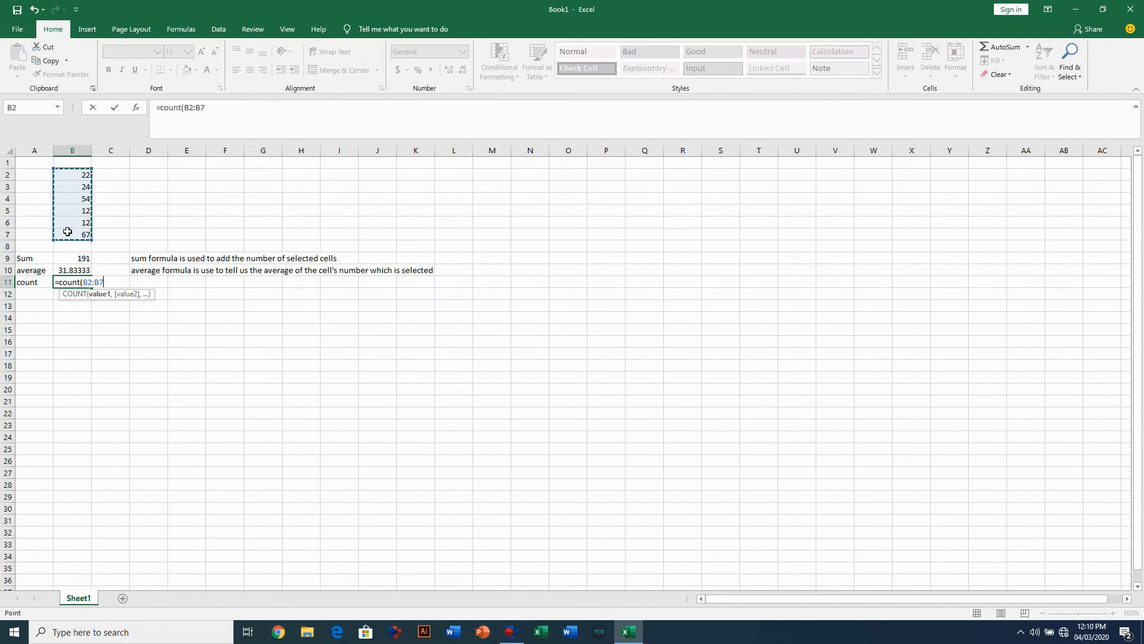
pyautogui.press('Return')
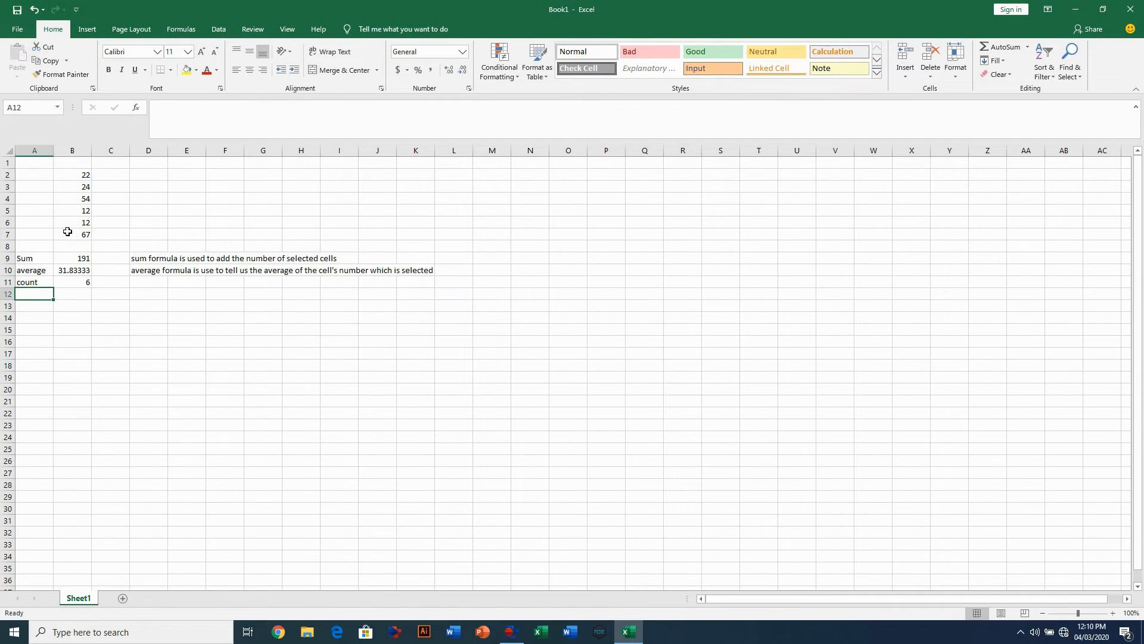
# Enter the note "count formula is use to count the number of cells selected with the written no" in cell D11
pyautogui.click(153, 280)
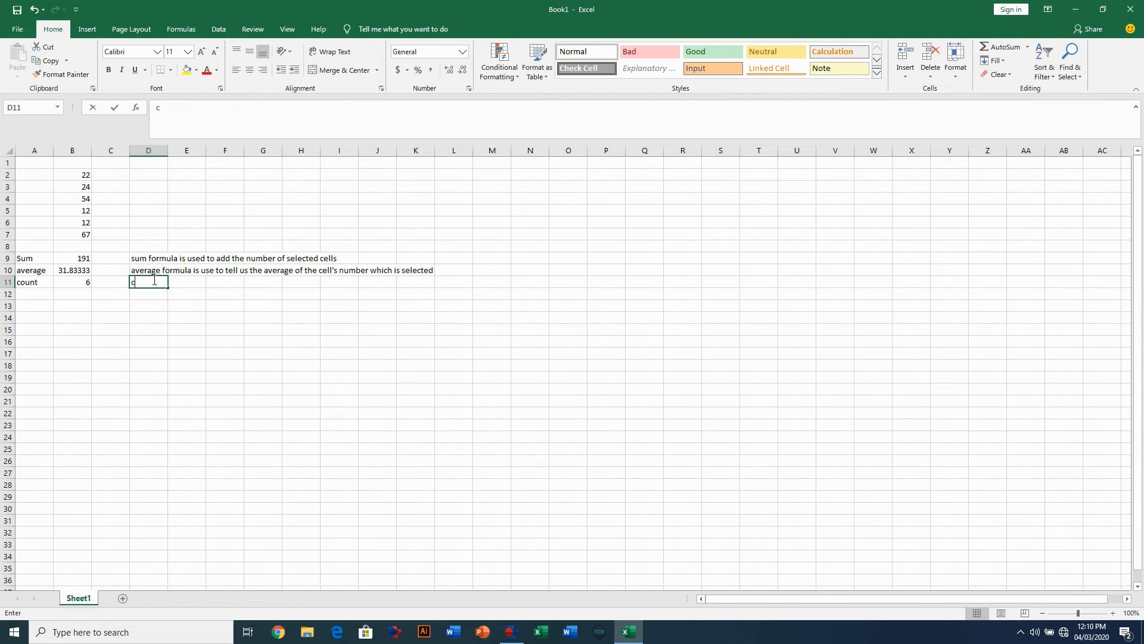
pyautogui.write('count formula')
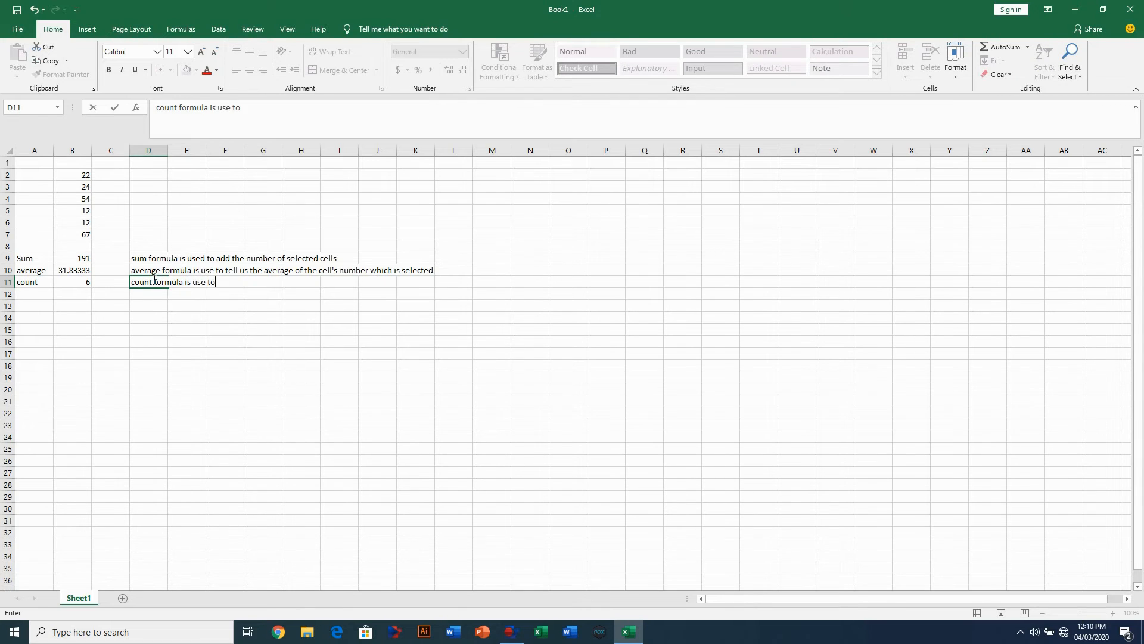
pyautogui.write('is use to co')
pyautogui.write('unt the ')
pyautogui.write('numerbs')
pyautogui.press('BackSpace')
pyautogui.press('BackSpace')
pyautogui.press('BackSpace')
pyautogui.write('ber')
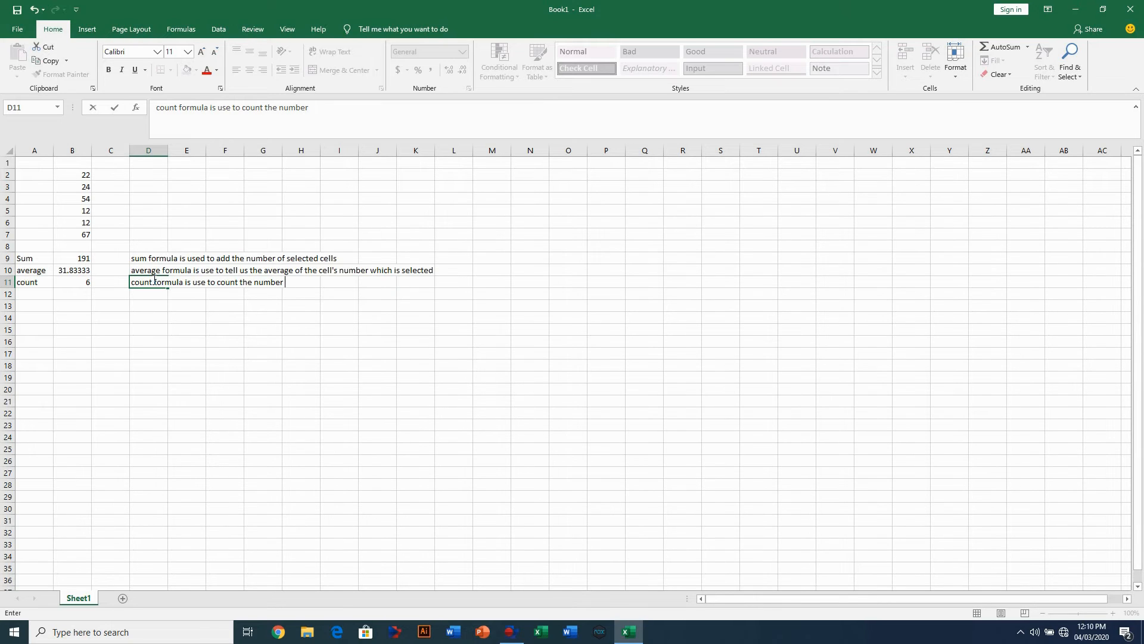
pyautogui.write(' of cells selected with th')
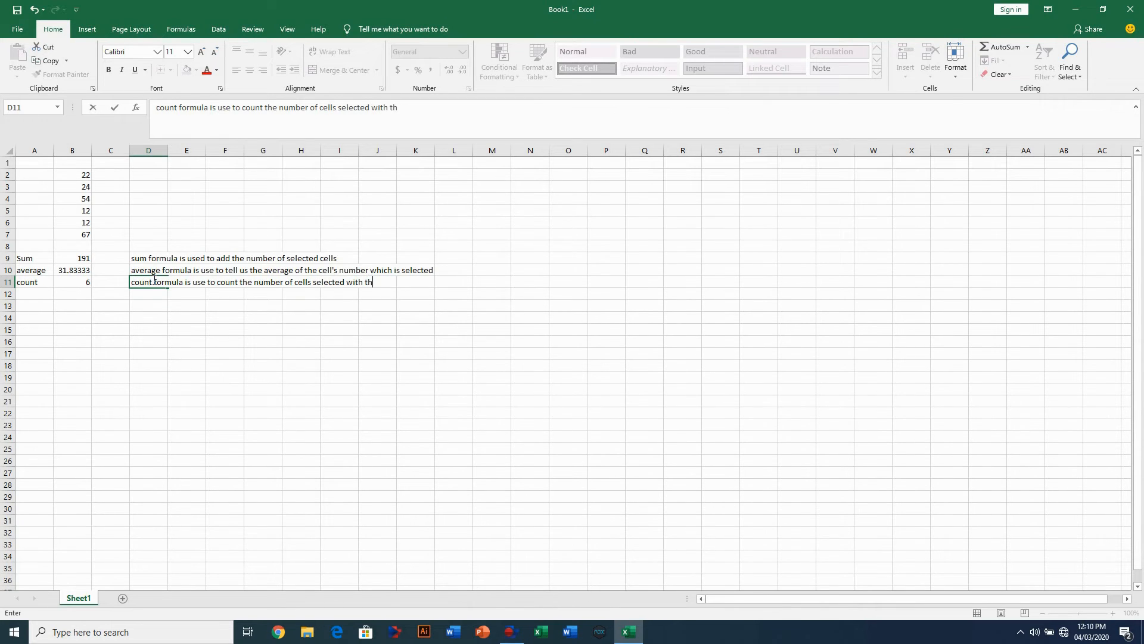
pyautogui.write('e written')
pyautogui.press('Return')
pyautogui.press('Return')
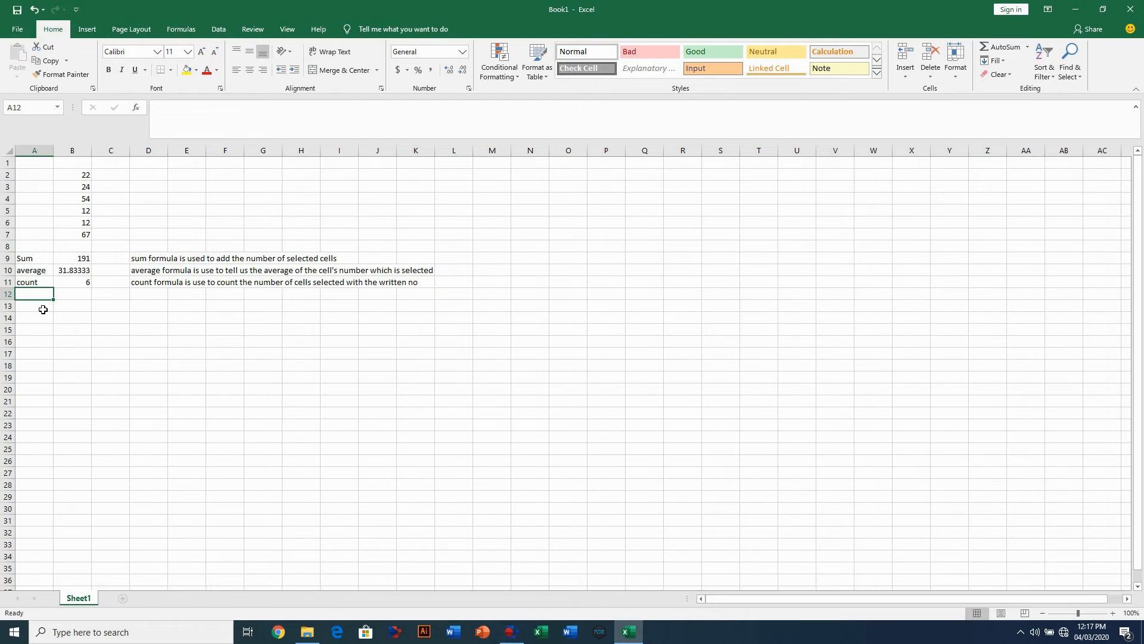
# Label cell A12 "maximum" and find the largest value of B2:B7 in cell B12 with the MAX function
pyautogui.write('maximum')
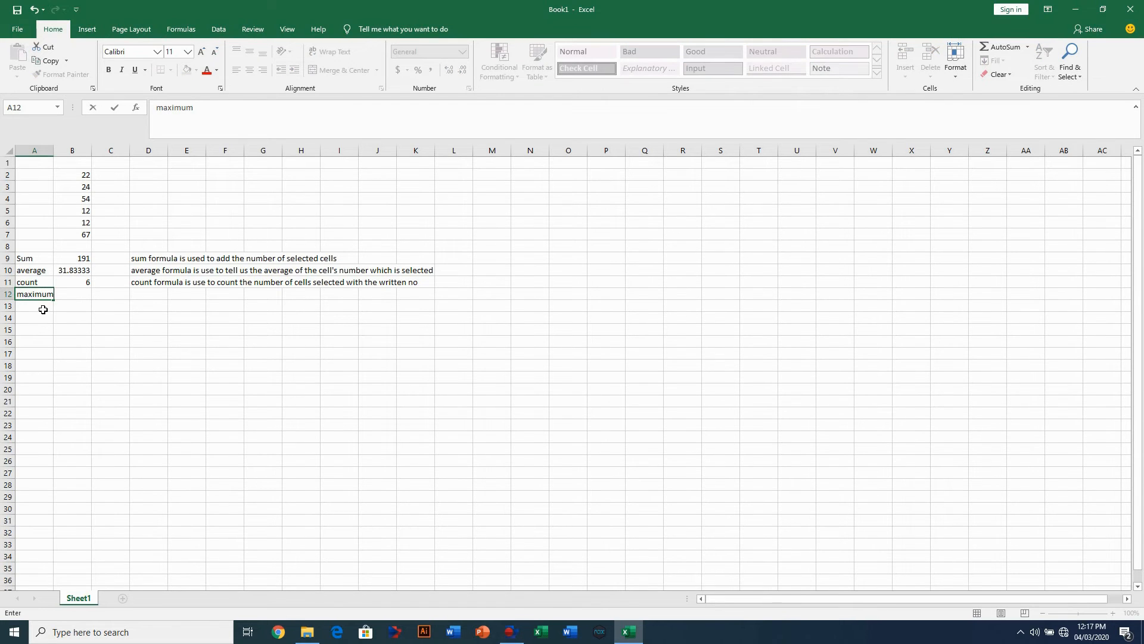
pyautogui.press('Tab')
pyautogui.write('=')
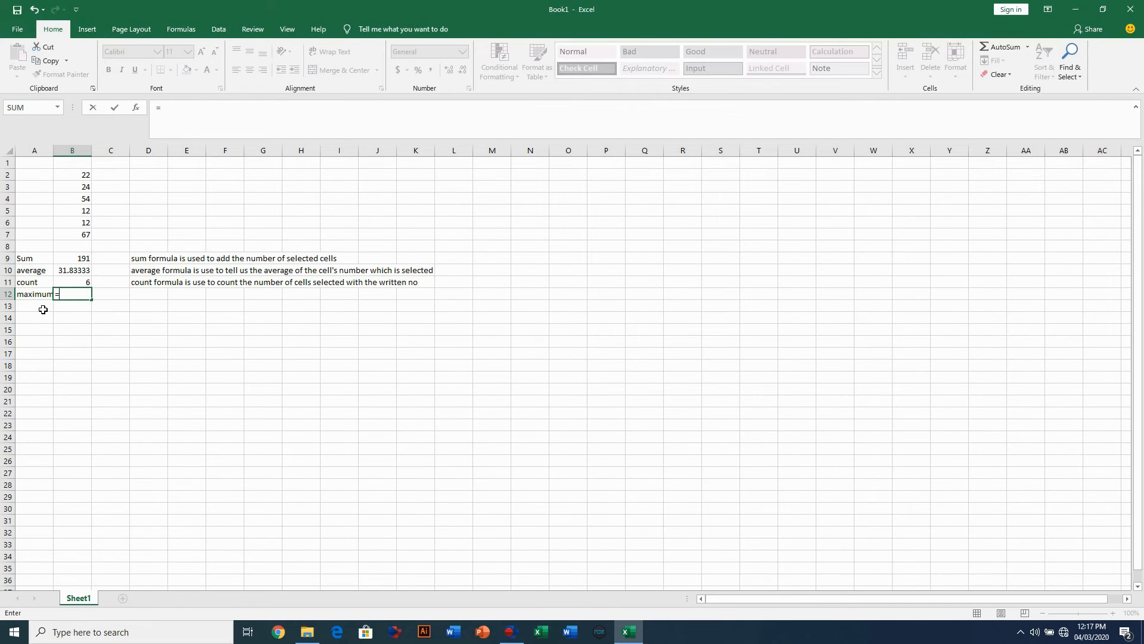
pyautogui.write('max')
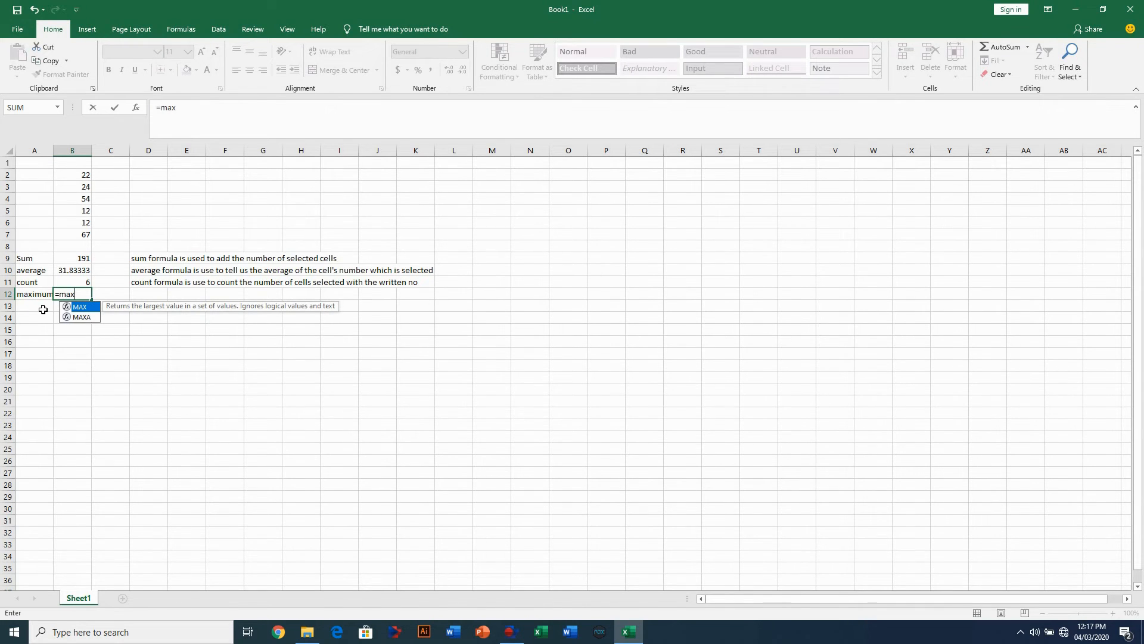
pyautogui.write('(')
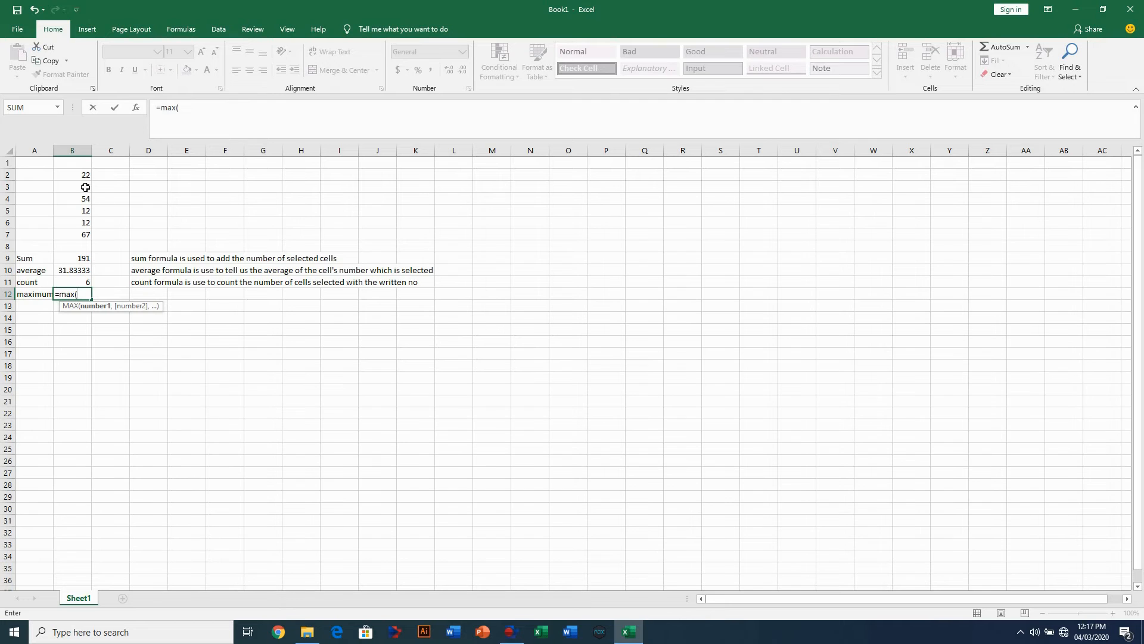
pyautogui.moveTo(83, 175); pyautogui.dragTo(82, 233)
pyautogui.write(')')
pyautogui.press('Return')
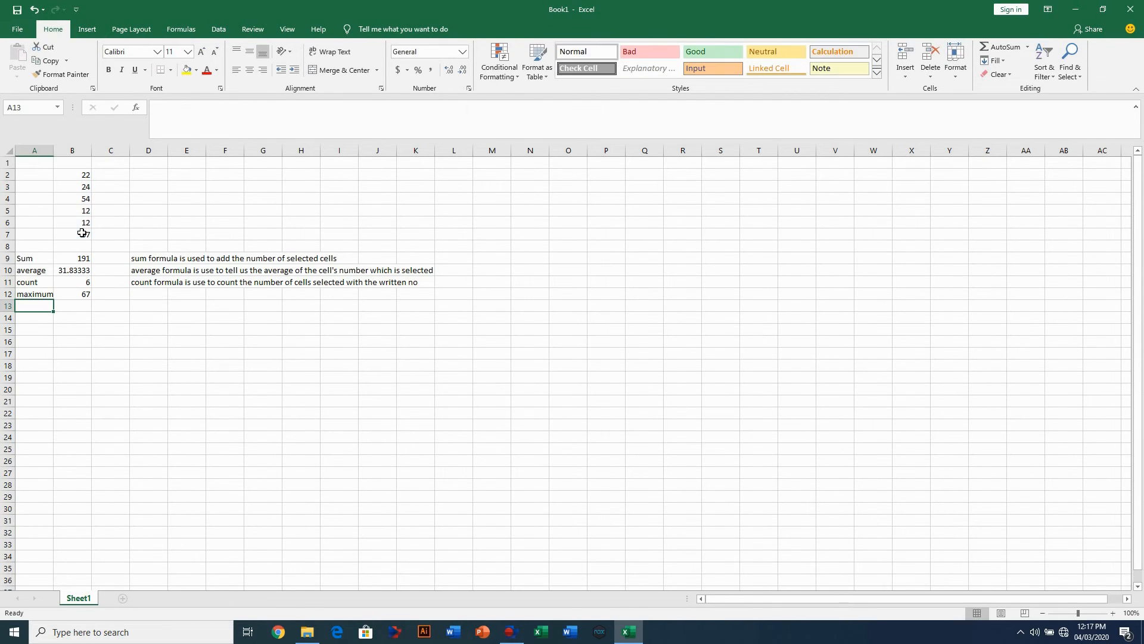
# Enter the note "maximum formula is used to find the greatest no of the selected cells" in cell D12
pyautogui.click(153, 298)
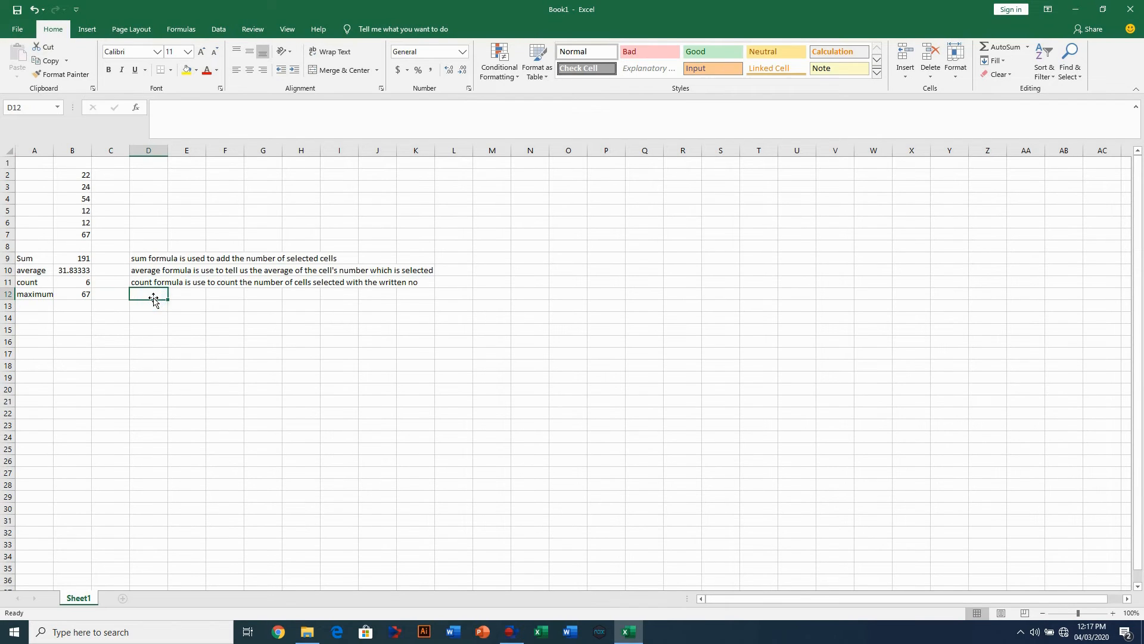
pyautogui.write('cout')
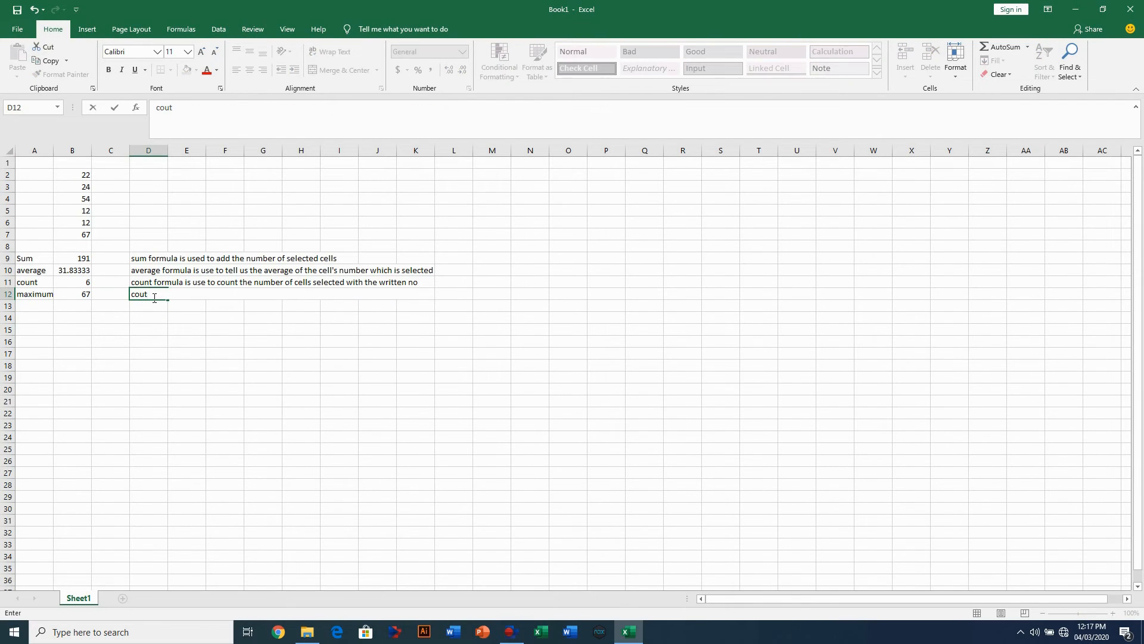
pyautogui.press('BackSpace')
pyautogui.press('BackSpace')
pyautogui.press('BackSpace')
pyautogui.write('maximum formula is used to')
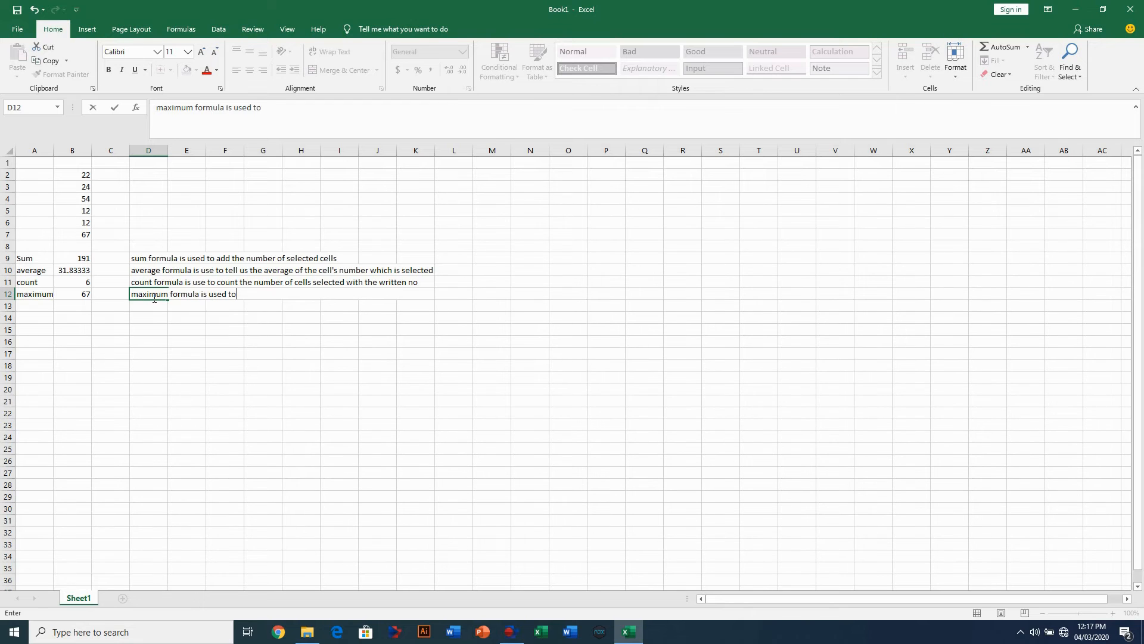
pyautogui.write(' find the greatest no ')
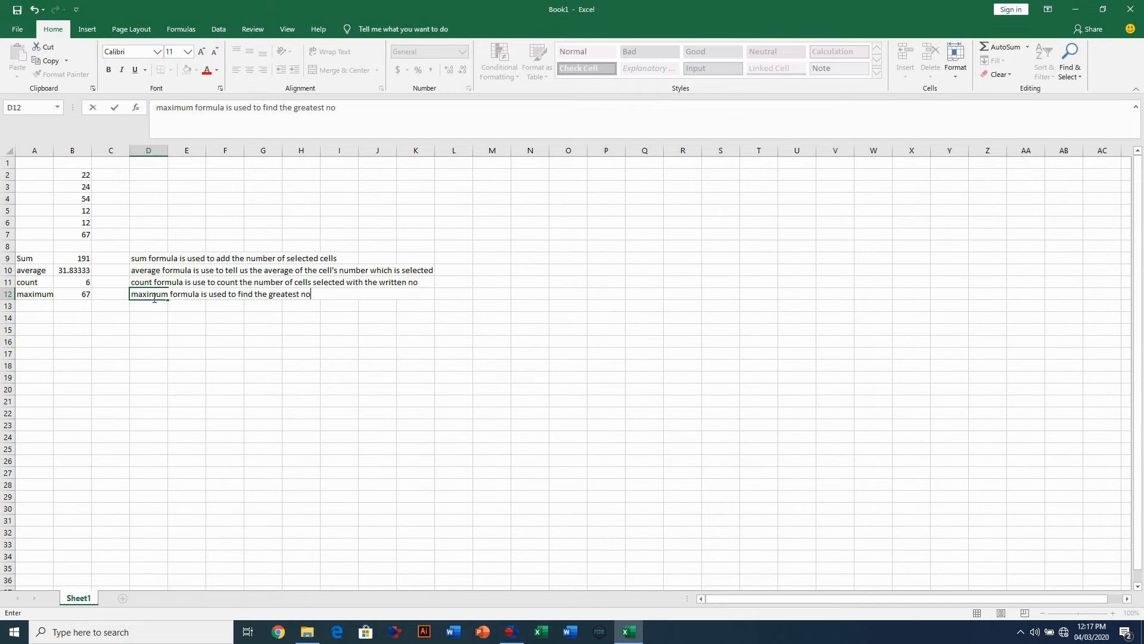
pyautogui.write('of the selected cell')
pyautogui.press('Return')
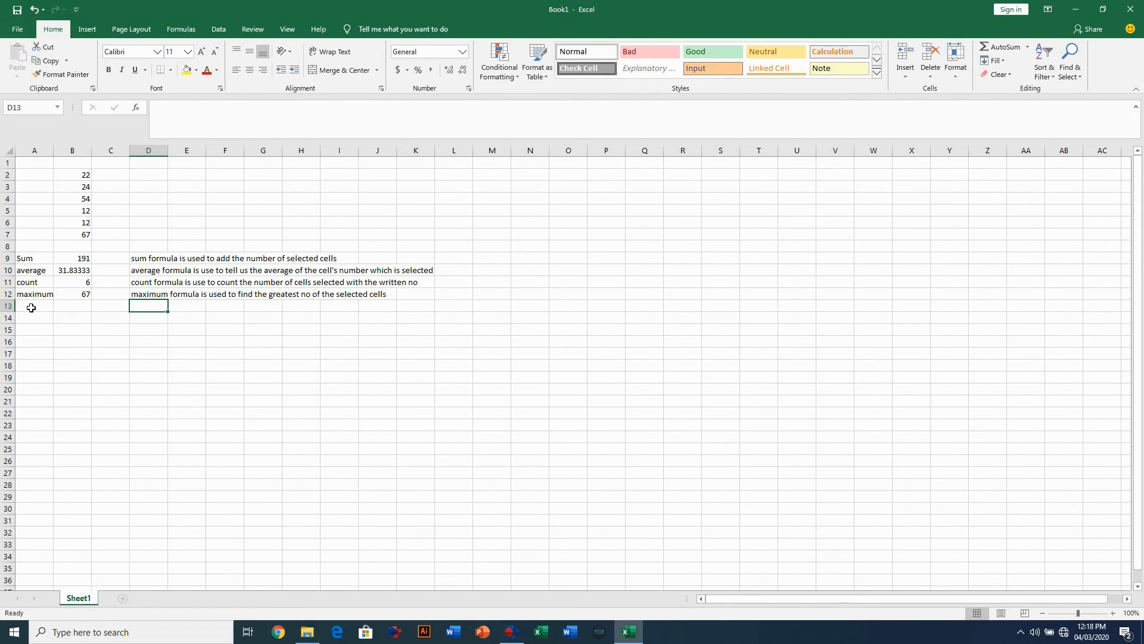
# Label cell A13 "minimum" and find the smallest value of B2:B7 in cell B13 with the MIN function
pyautogui.click(31, 307)
pyautogui.write('min')
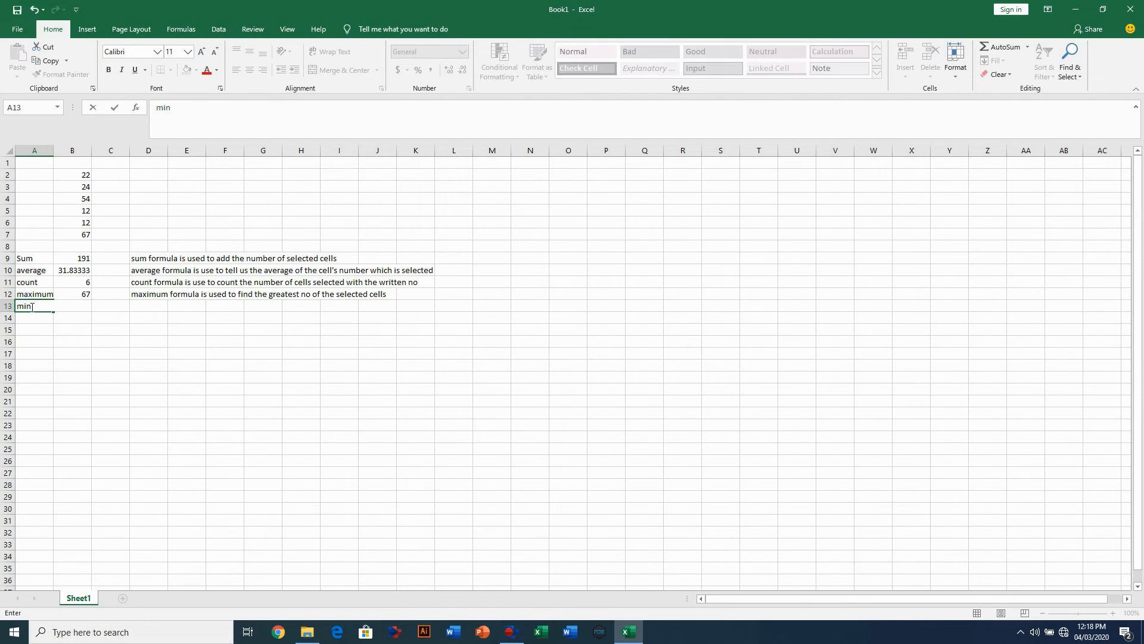
pyautogui.write('imum')
pyautogui.press('Tab')
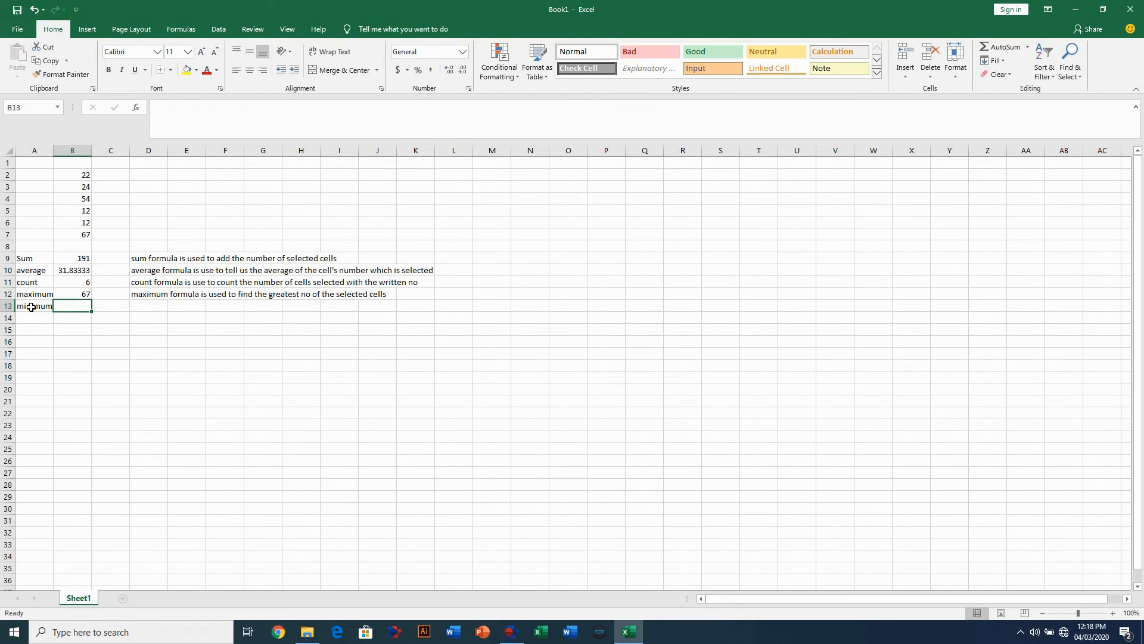
pyautogui.write('=')
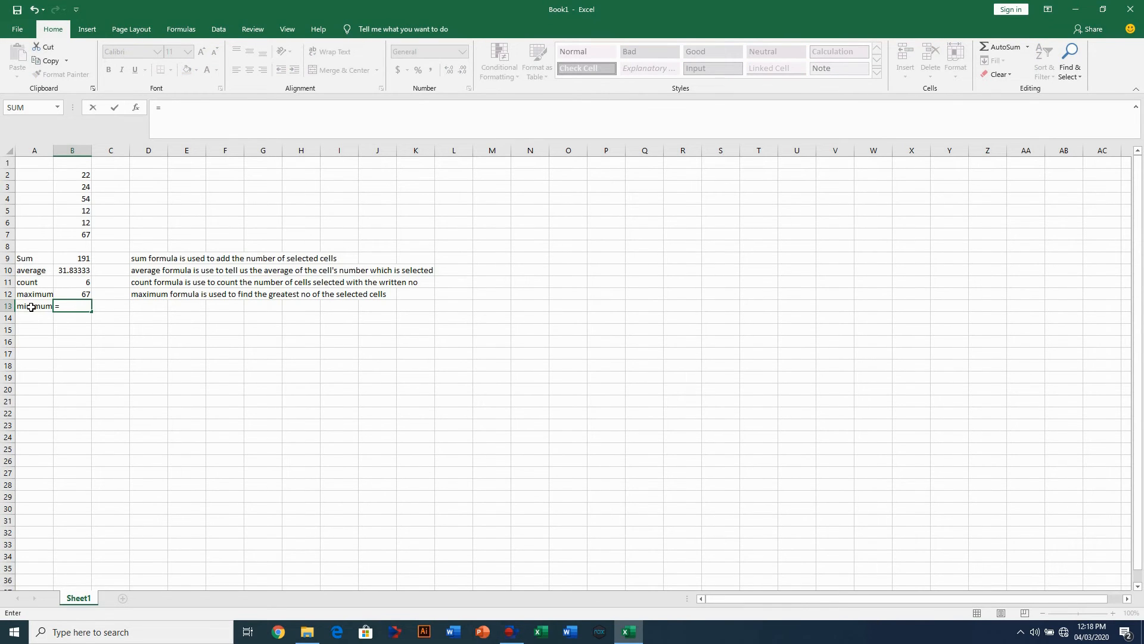
pyautogui.write('min')
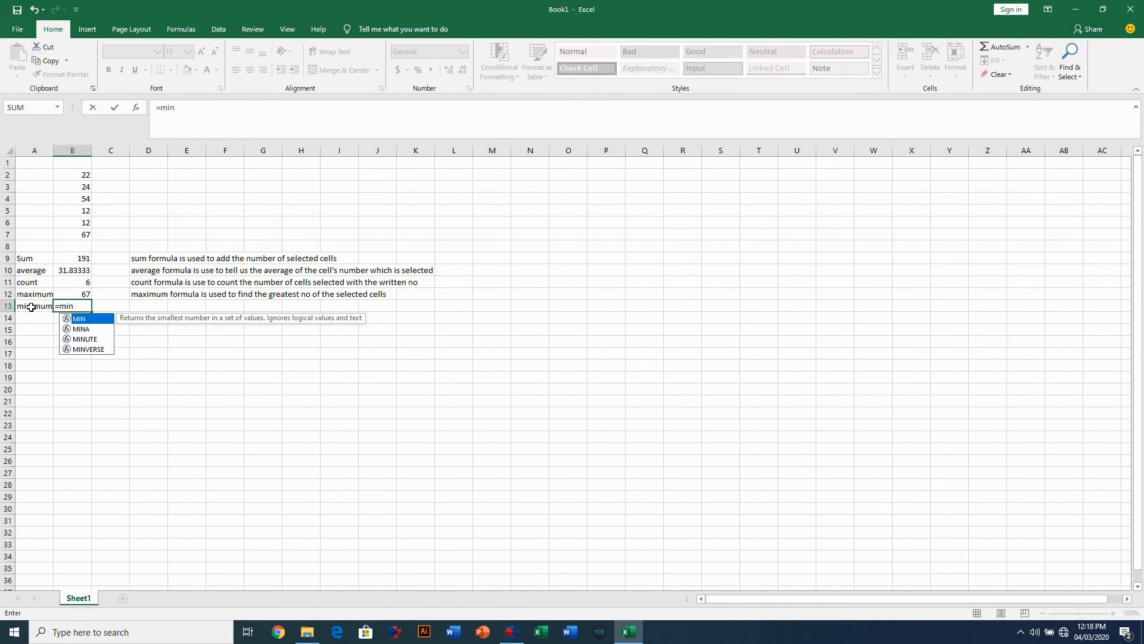
pyautogui.write('(')
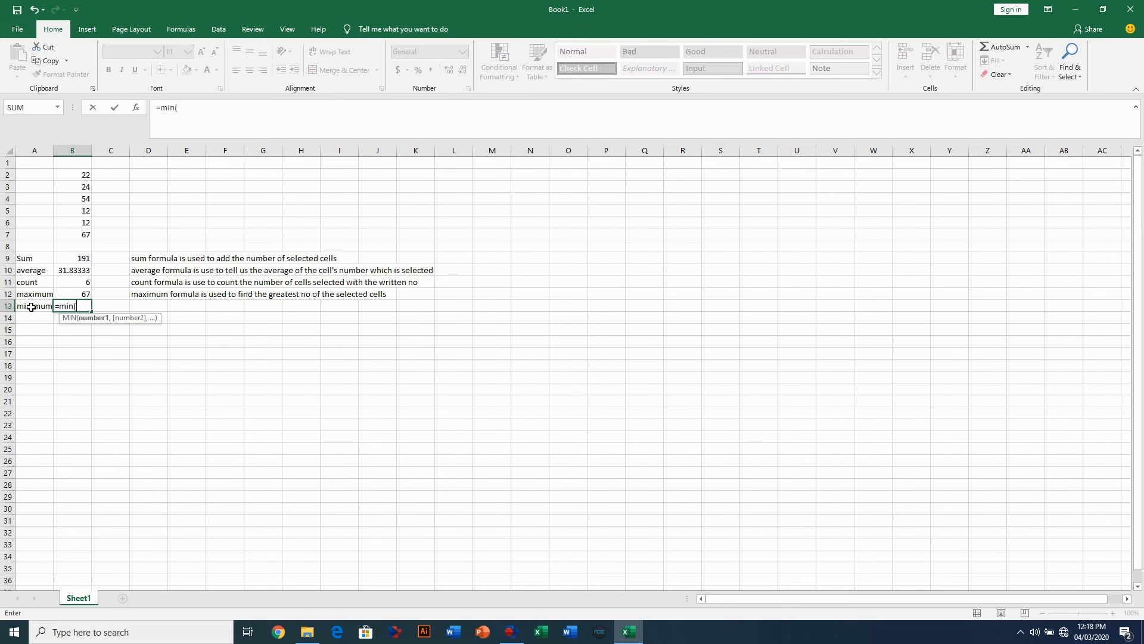
pyautogui.moveTo(77, 173); pyautogui.dragTo(72, 232)
pyautogui.write(')')
pyautogui.press('Return')
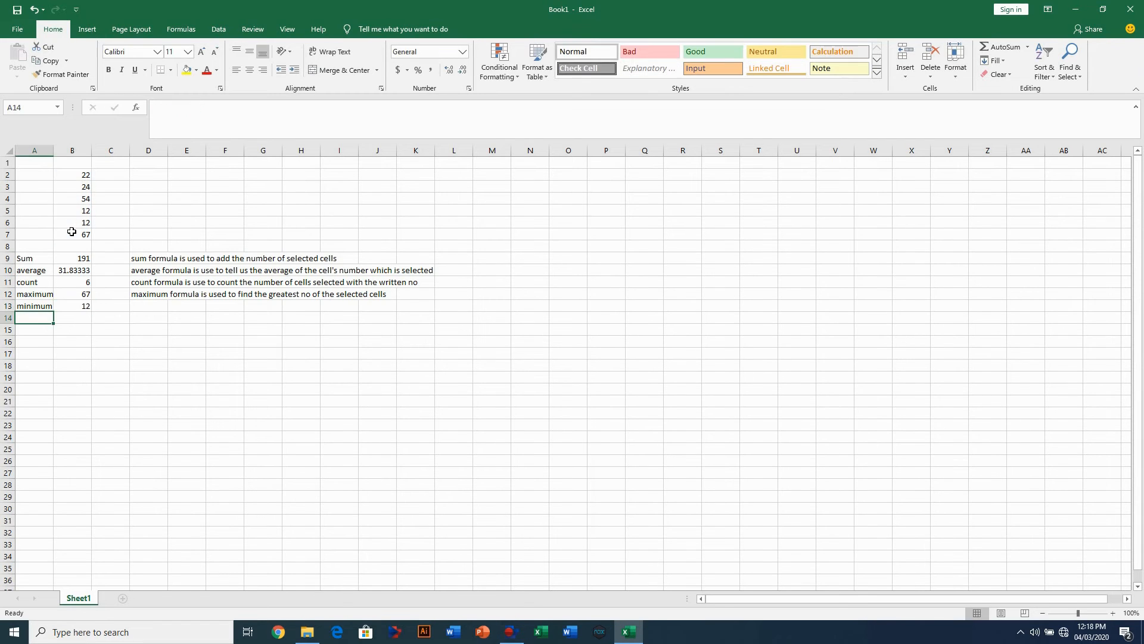
# Enter the note "minimum formula is used to find the lowest no of the selected cells." in cell D13
pyautogui.click(153, 308)
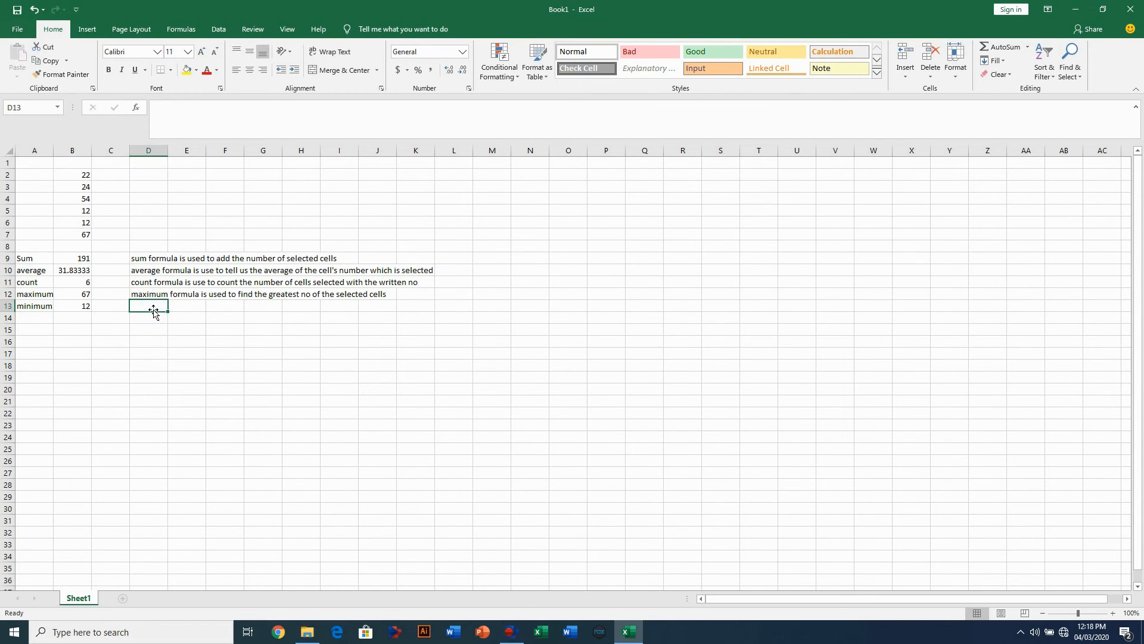
pyautogui.write('minimum')
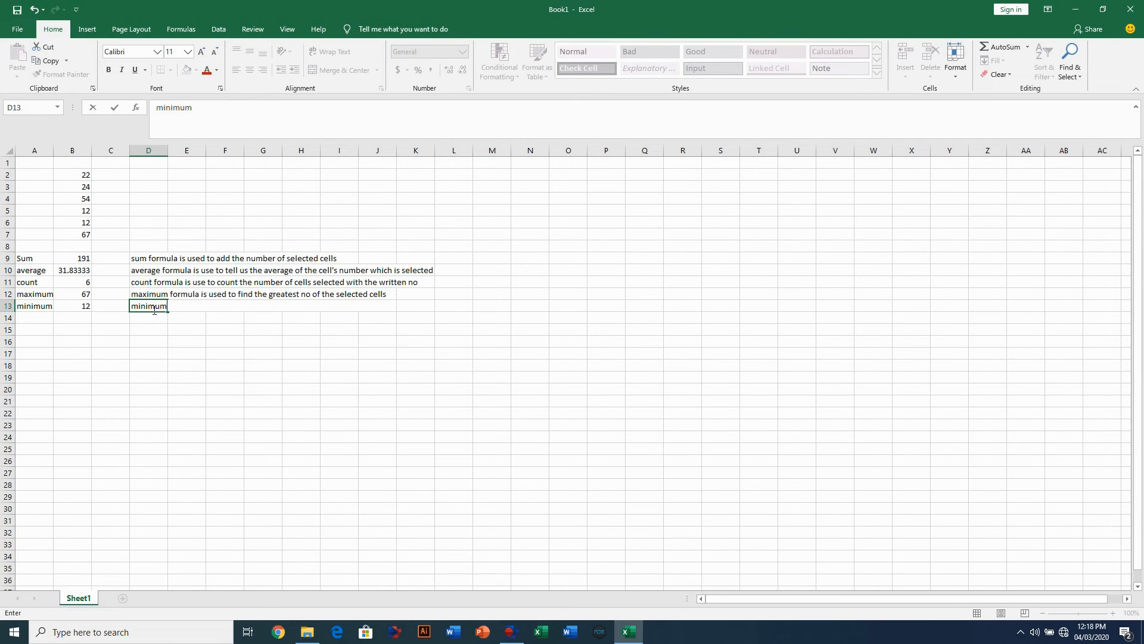
pyautogui.write(' formula is used to find the lowes')
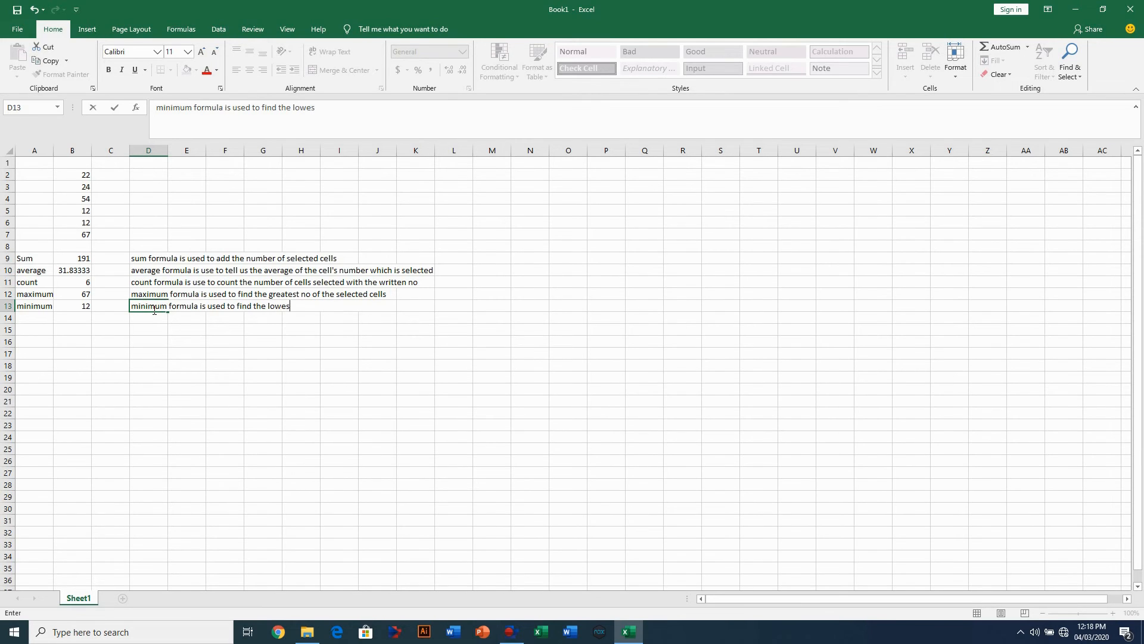
pyautogui.write('t no of the selected cells.')
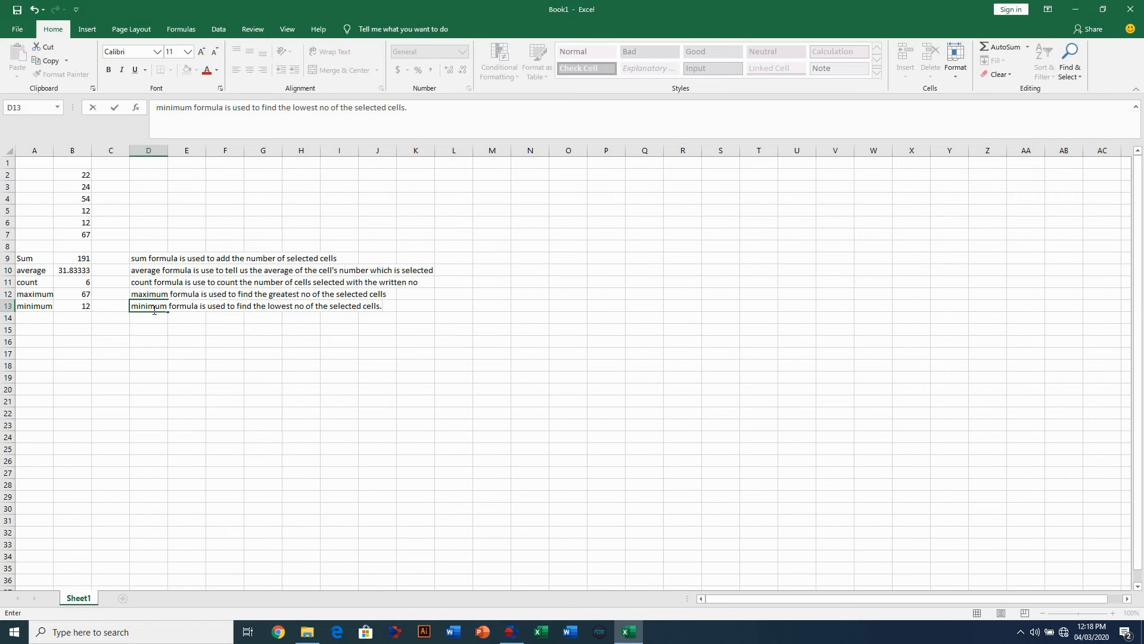
pyautogui.click(176, 331)
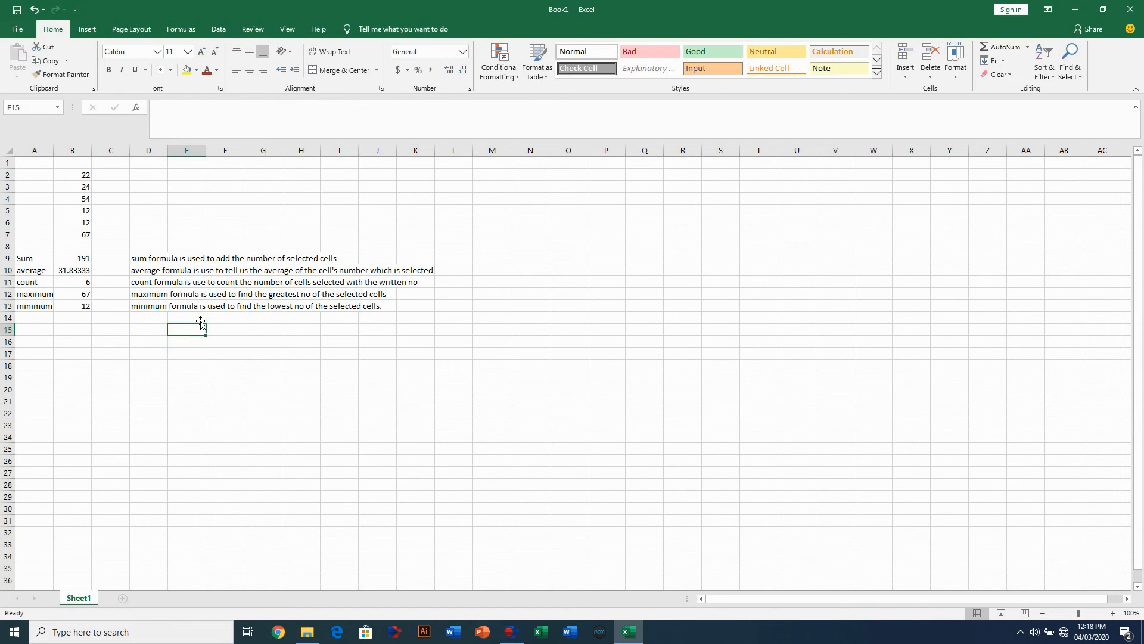
# Copy the numbers in B2:B7 and paste them into the cells starting at B16
pyautogui.moveTo(56, 175); pyautogui.dragTo(70, 234)
pyautogui.hotkey('ctrl', 'c')
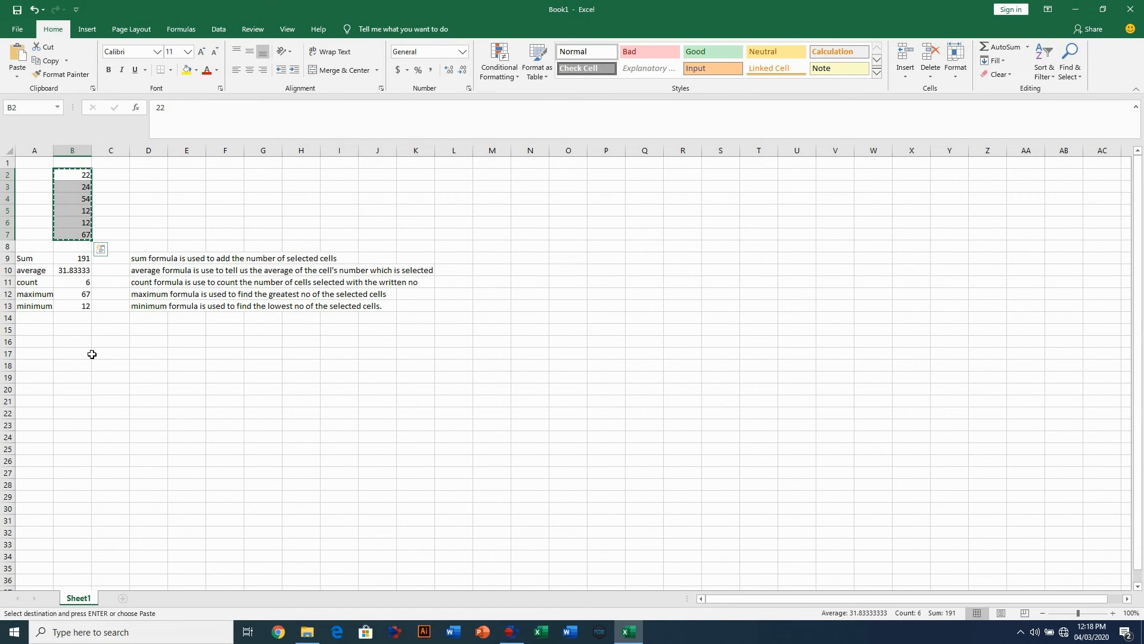
pyautogui.click(76, 338)
pyautogui.hotkey('ctrl', 'v')
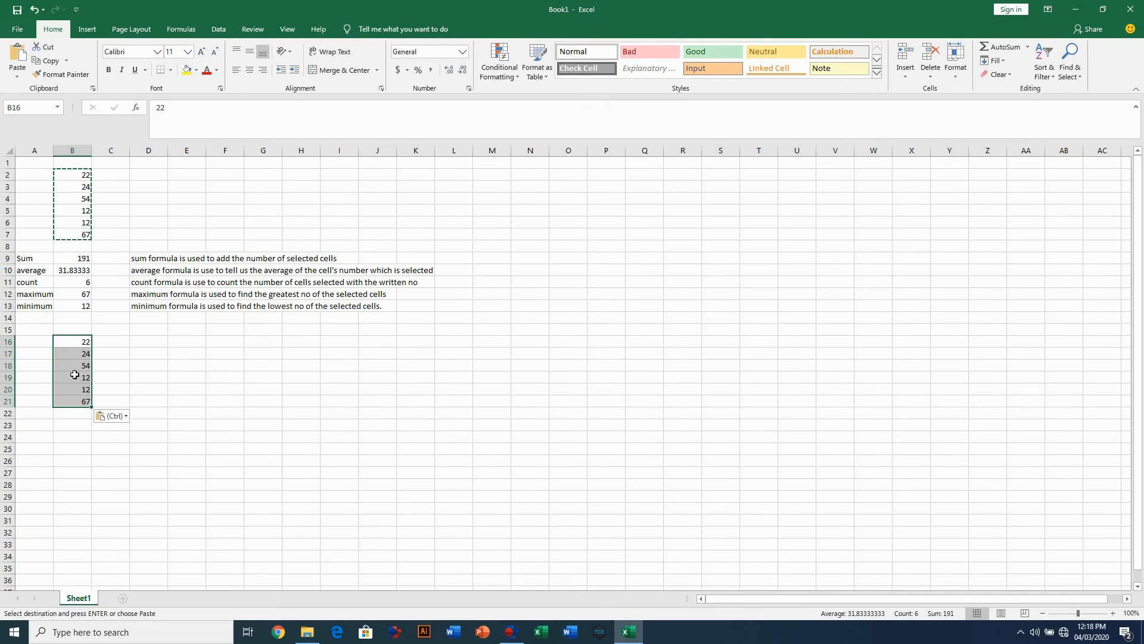
pyautogui.click(71, 446)
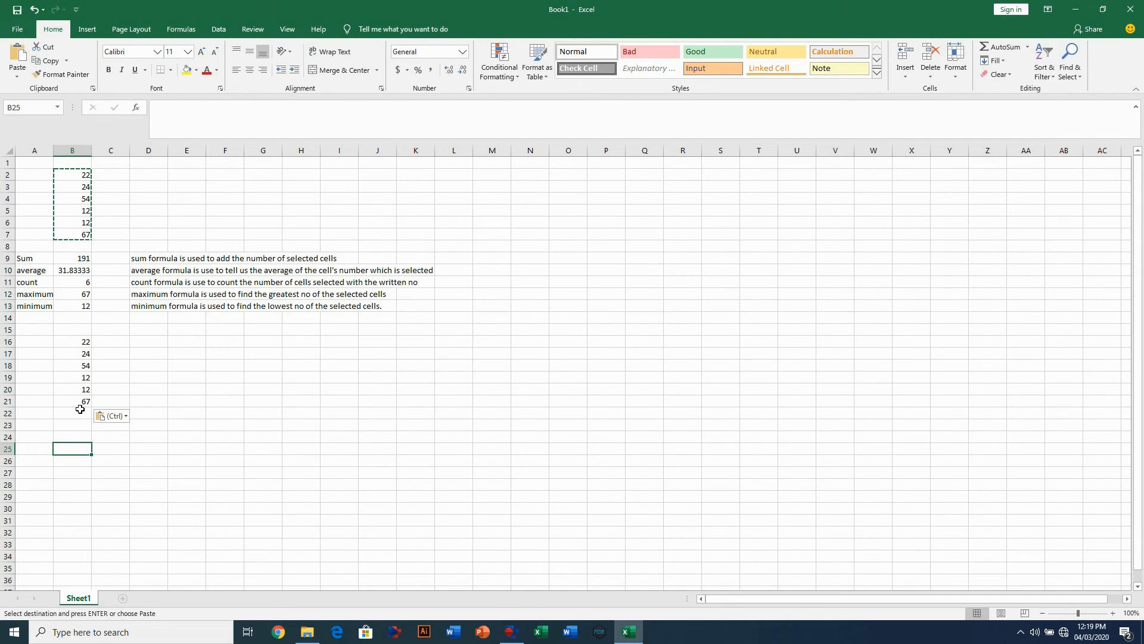
pyautogui.click(75, 418)
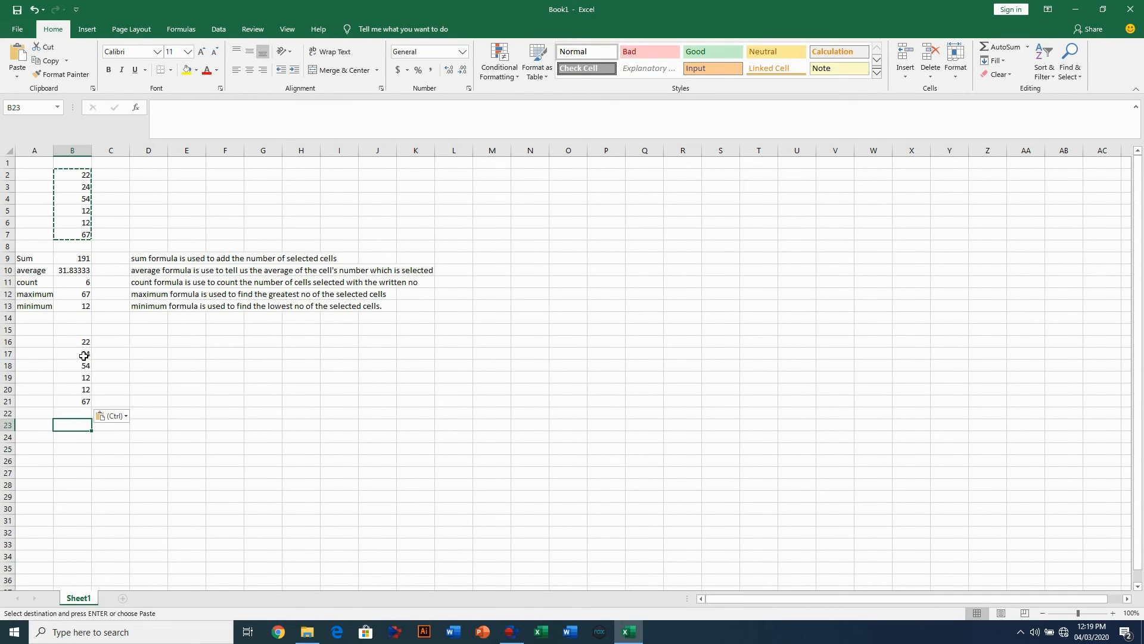
# Add up B16:B21 with the AutoSum Sum function, placing the result in cell B22
pyautogui.moveTo(80, 342); pyautogui.dragTo(80, 401)
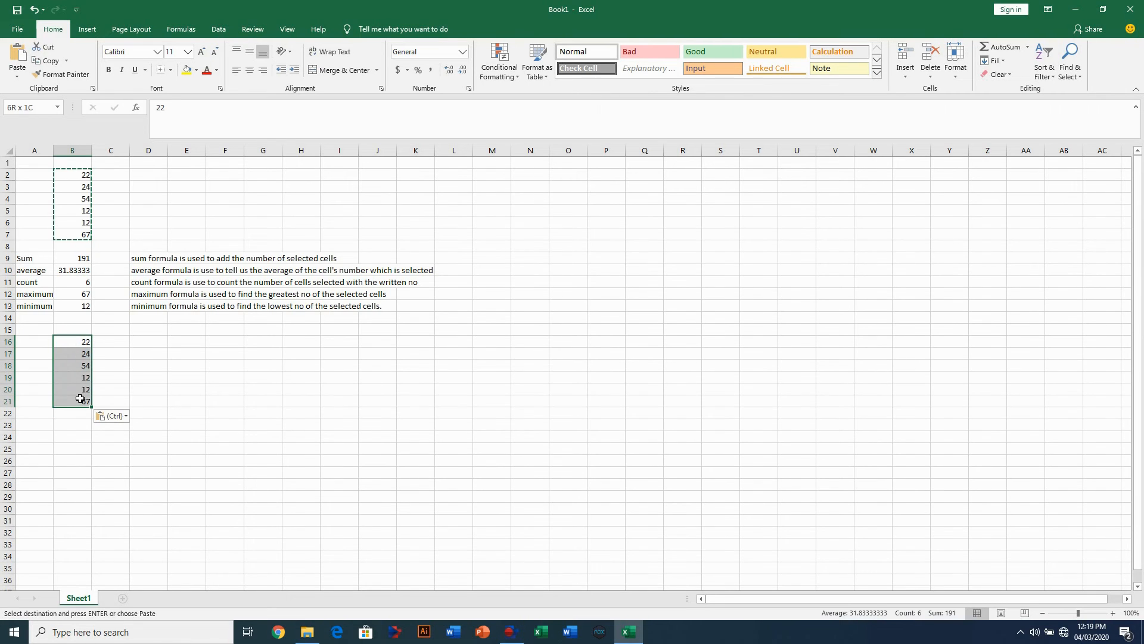
pyautogui.click(1027, 47)
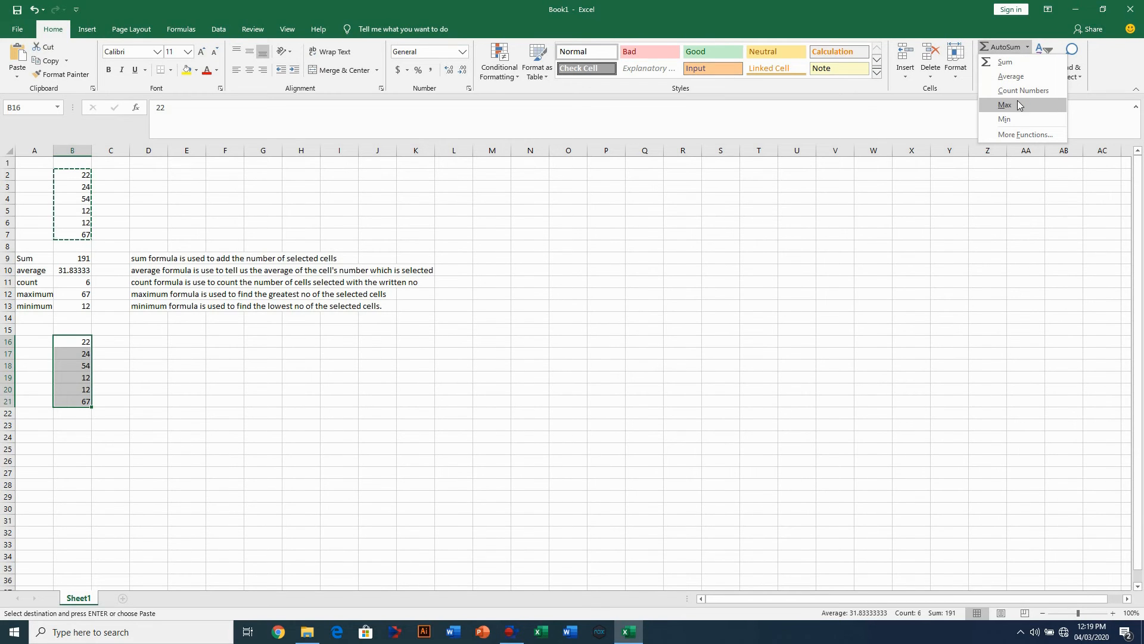
pyautogui.click(1017, 61)
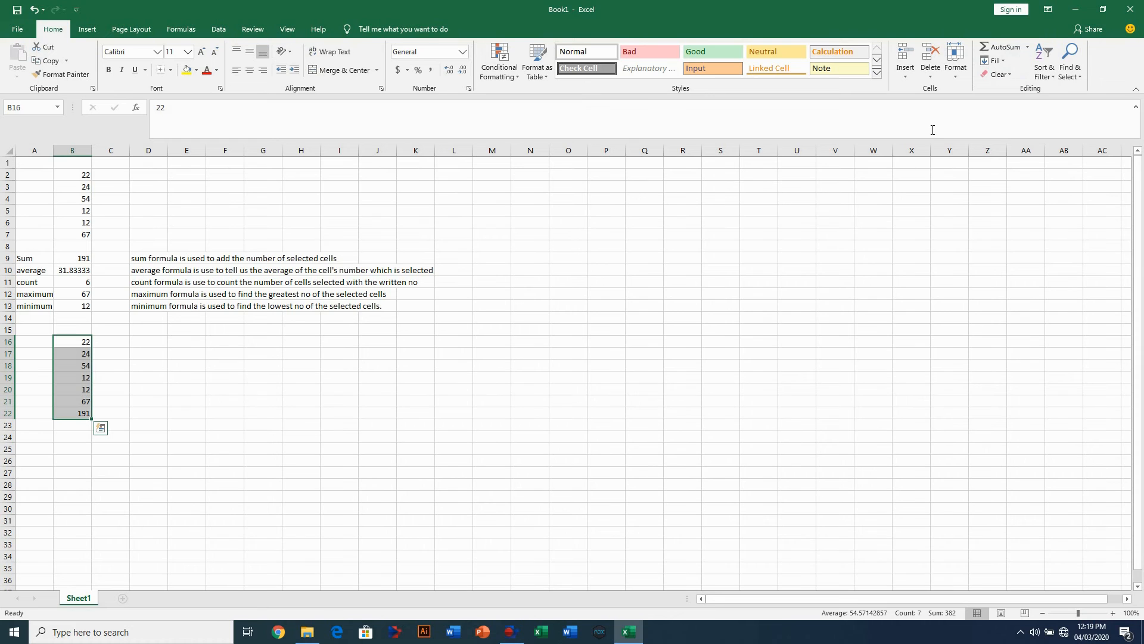
pyautogui.click(137, 411)
pyautogui.moveTo(82, 341); pyautogui.dragTo(79, 399)
pyautogui.click(1008, 50)
pyautogui.click(1027, 47)
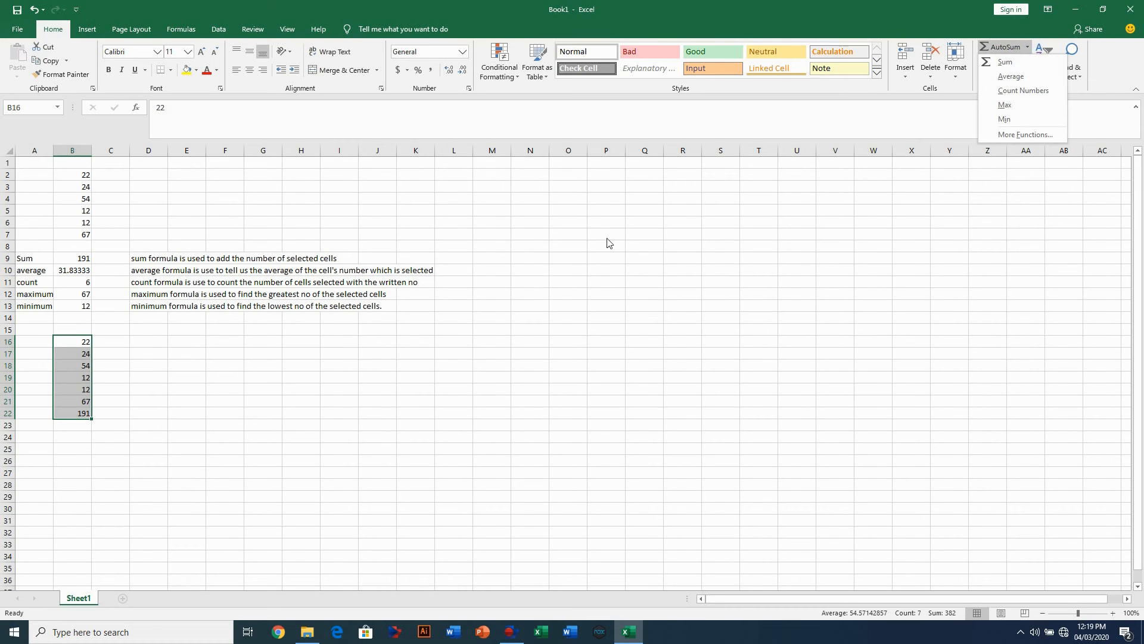
pyautogui.click(204, 411)
pyautogui.click(121, 353)
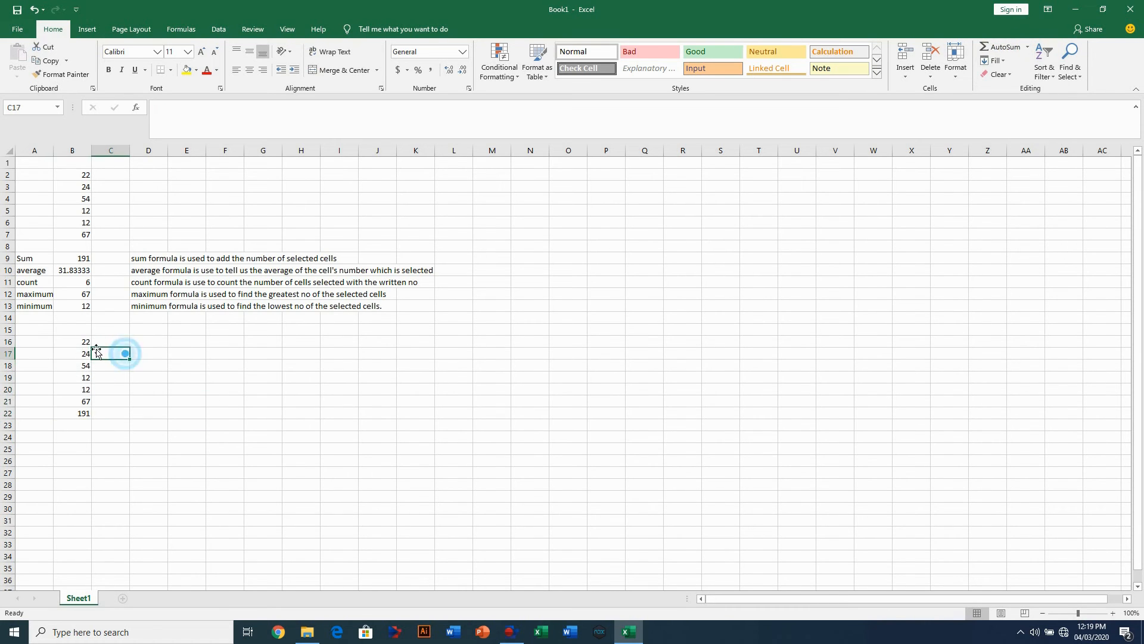
# Use AutoSum on B16:B21 to insert the Average in cell B23 and Count Numbers in cell B24
pyautogui.moveTo(83, 339); pyautogui.dragTo(78, 405)
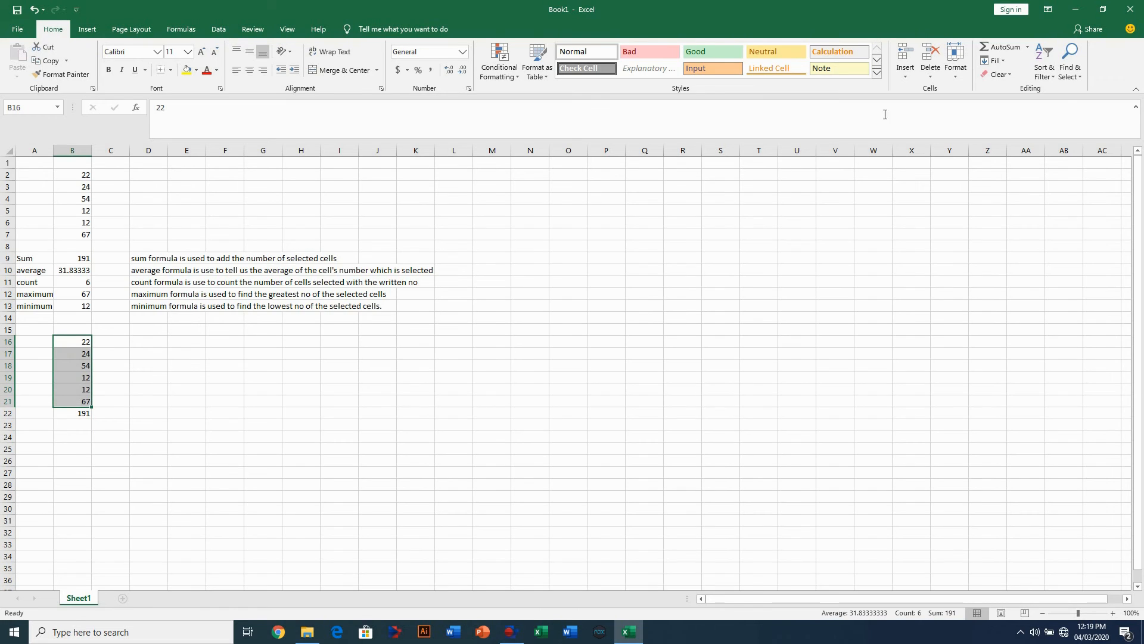
pyautogui.click(1027, 47)
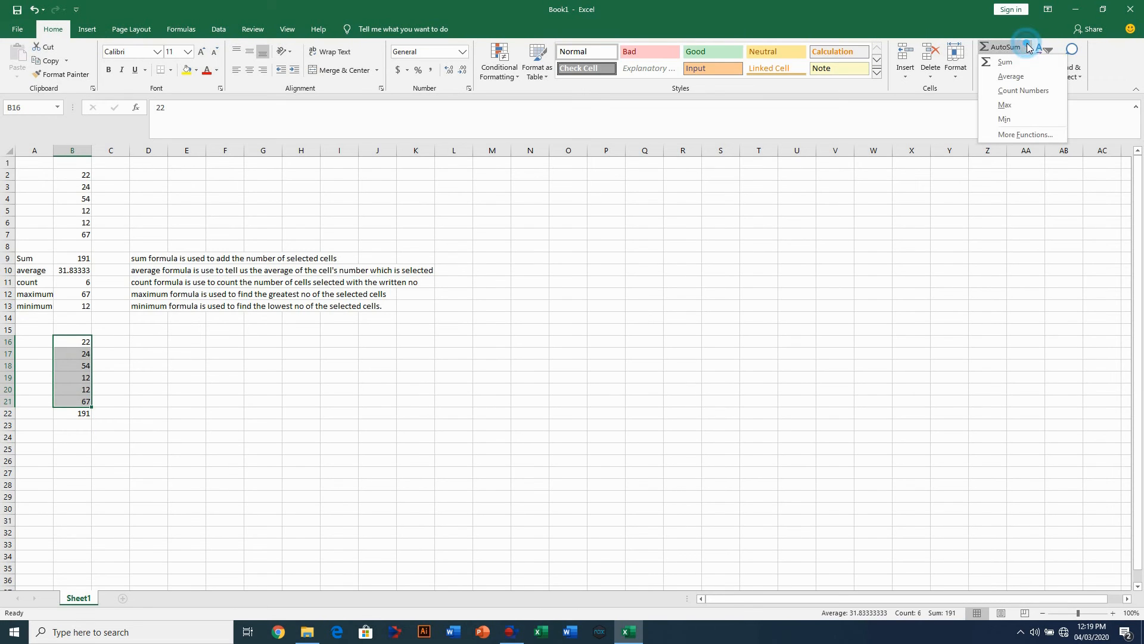
pyautogui.click(1020, 76)
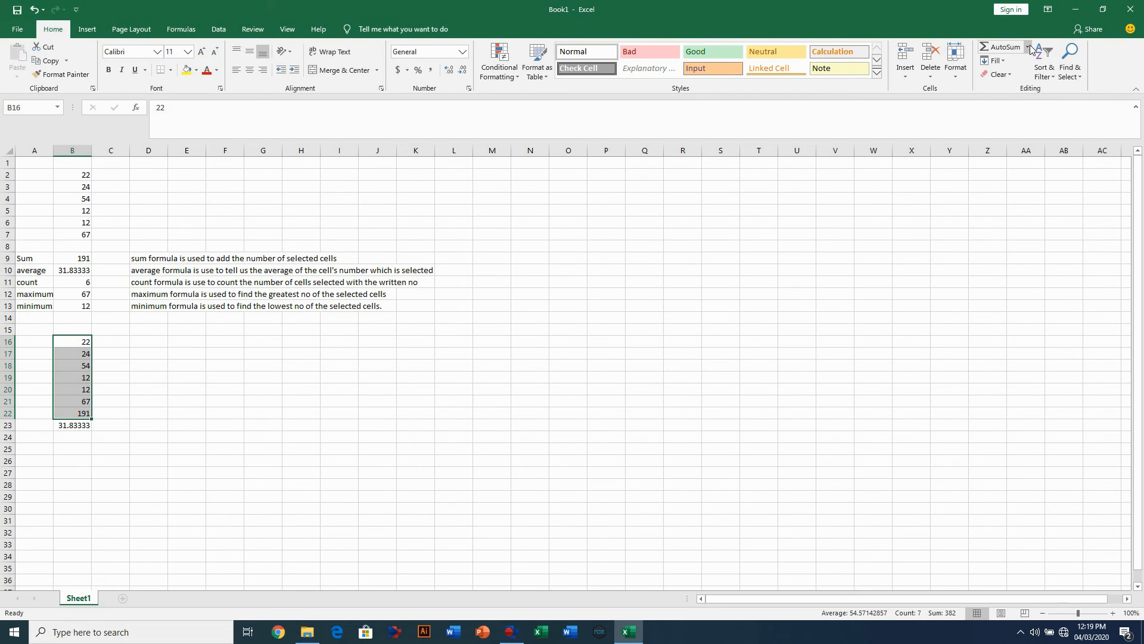
pyautogui.moveTo(71, 342); pyautogui.dragTo(72, 402)
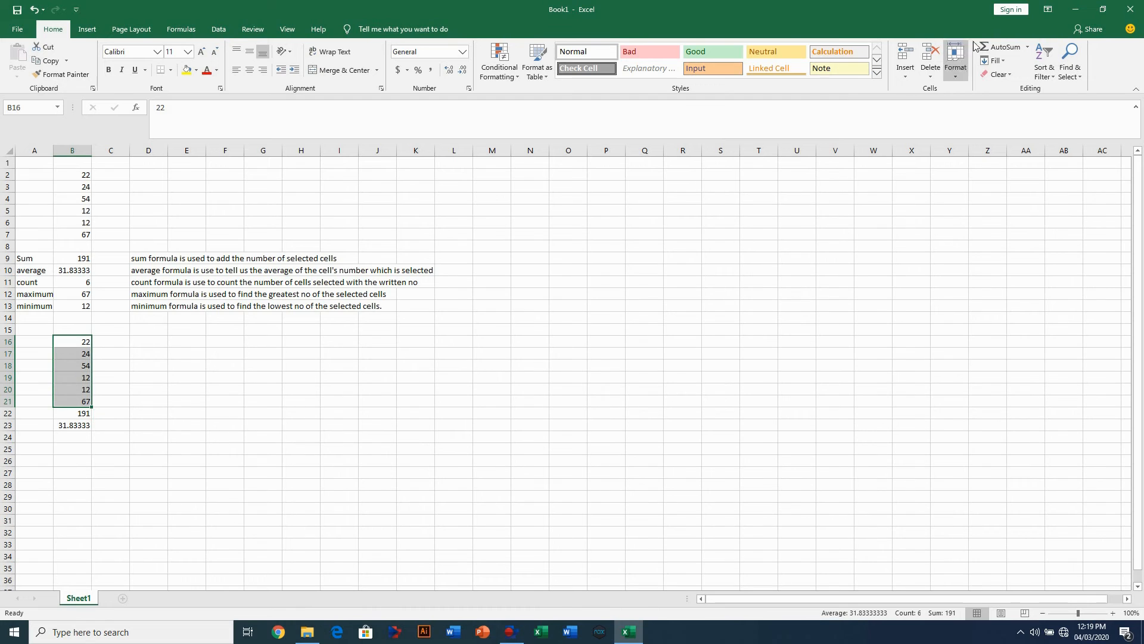
pyautogui.click(1027, 47)
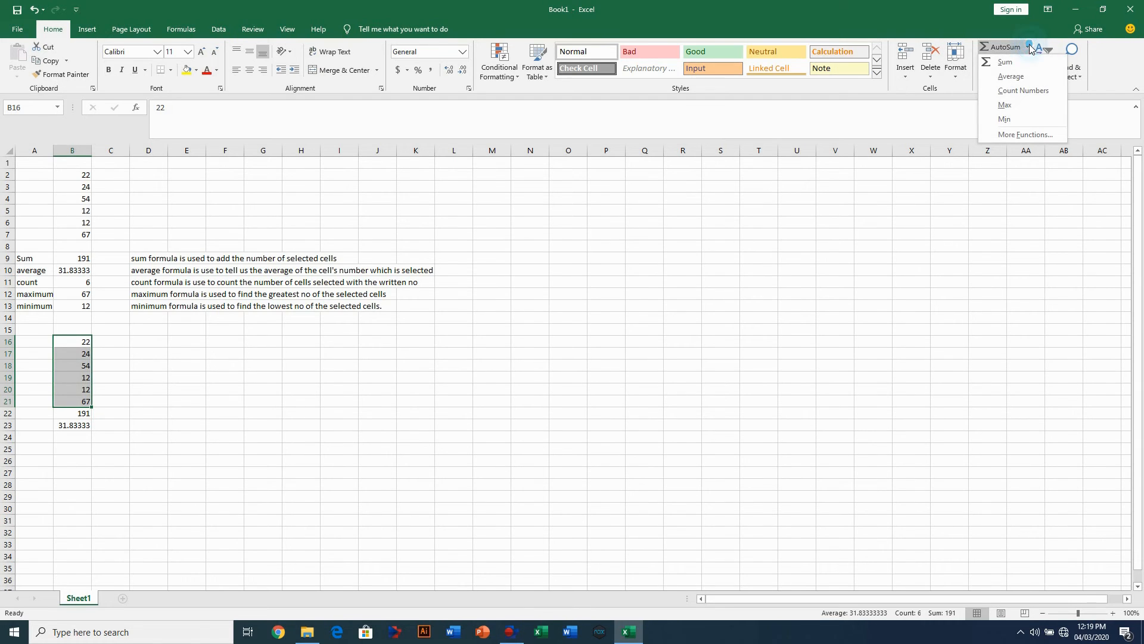
pyautogui.click(1024, 90)
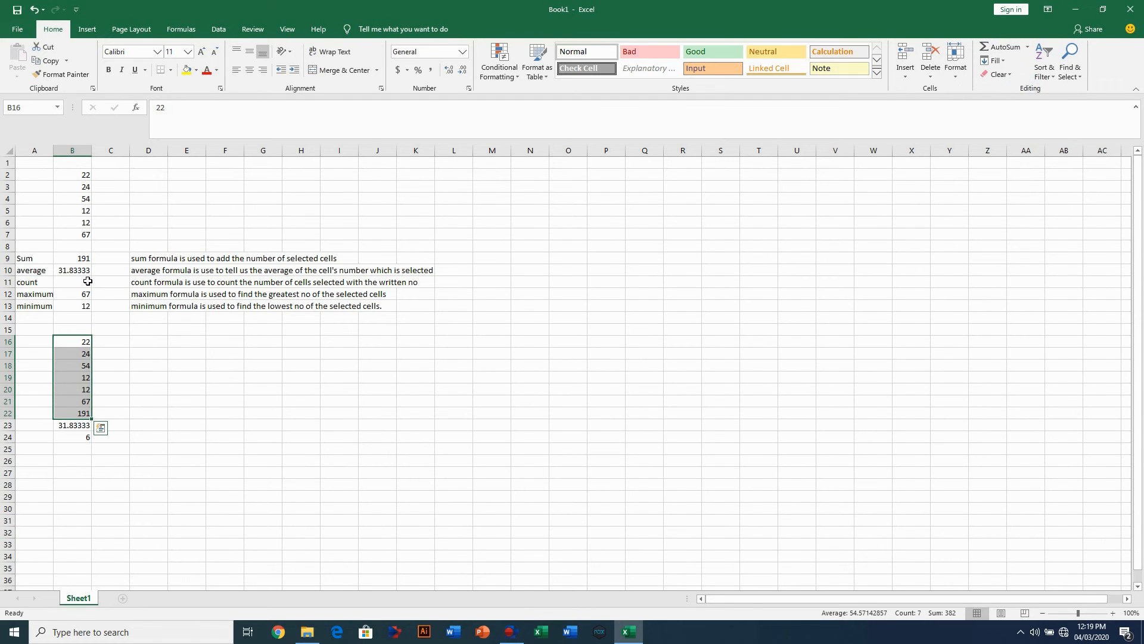
# Use AutoSum on B16:B21 to insert the Max in cell B25 and the Min in cell B26
pyautogui.click(120, 388)
pyautogui.moveTo(83, 344); pyautogui.dragTo(83, 401)
pyautogui.click(1027, 52)
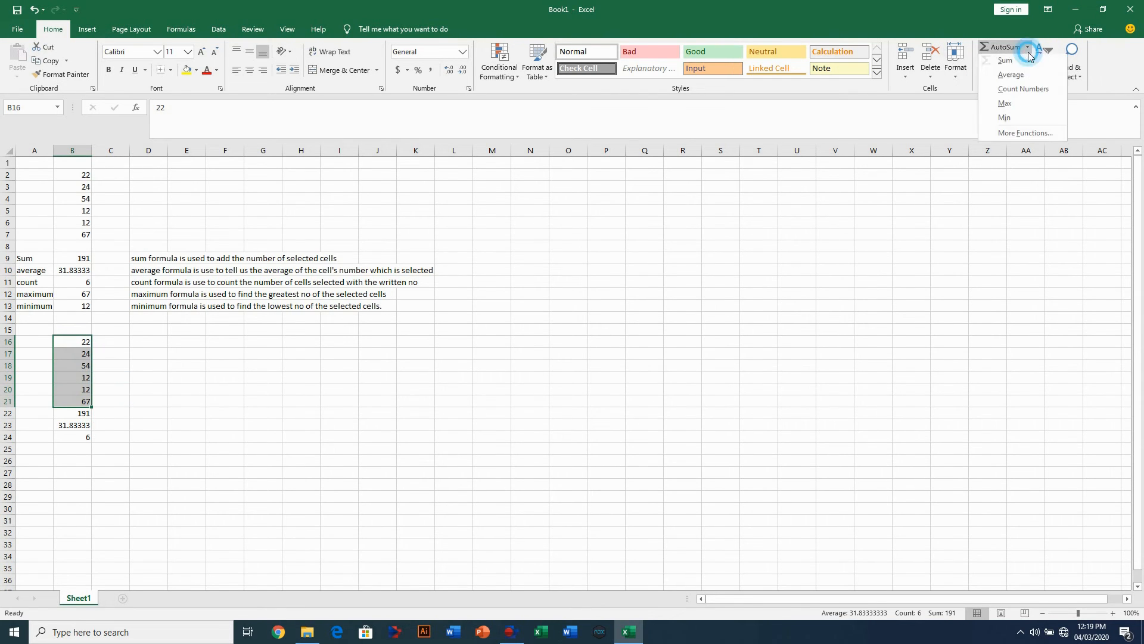
pyautogui.click(1013, 105)
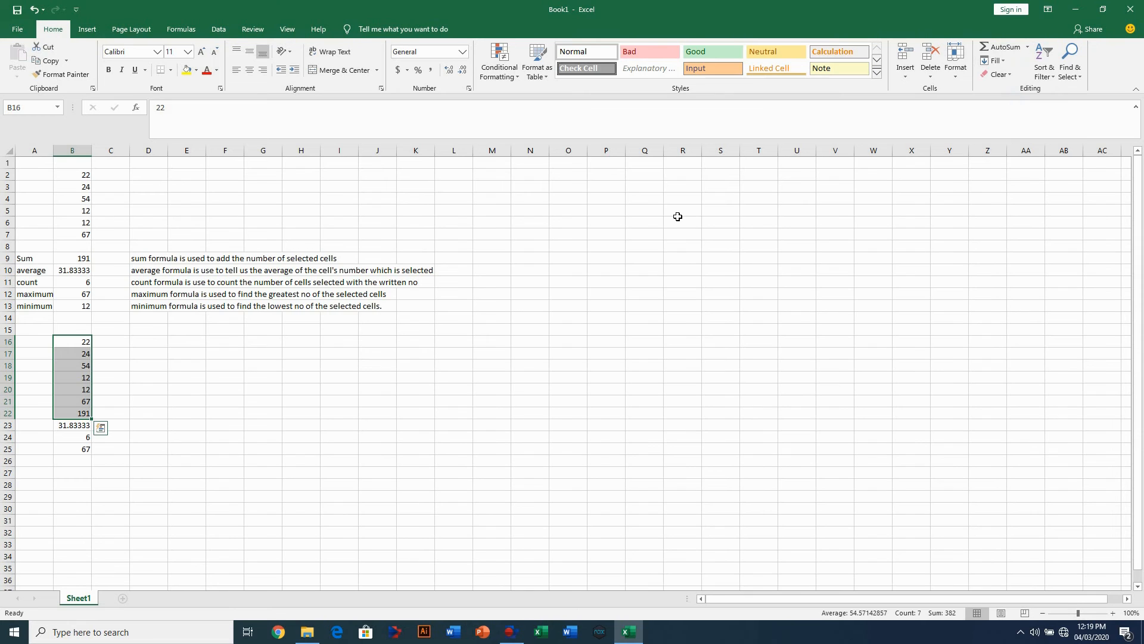
pyautogui.moveTo(81, 345); pyautogui.dragTo(83, 404)
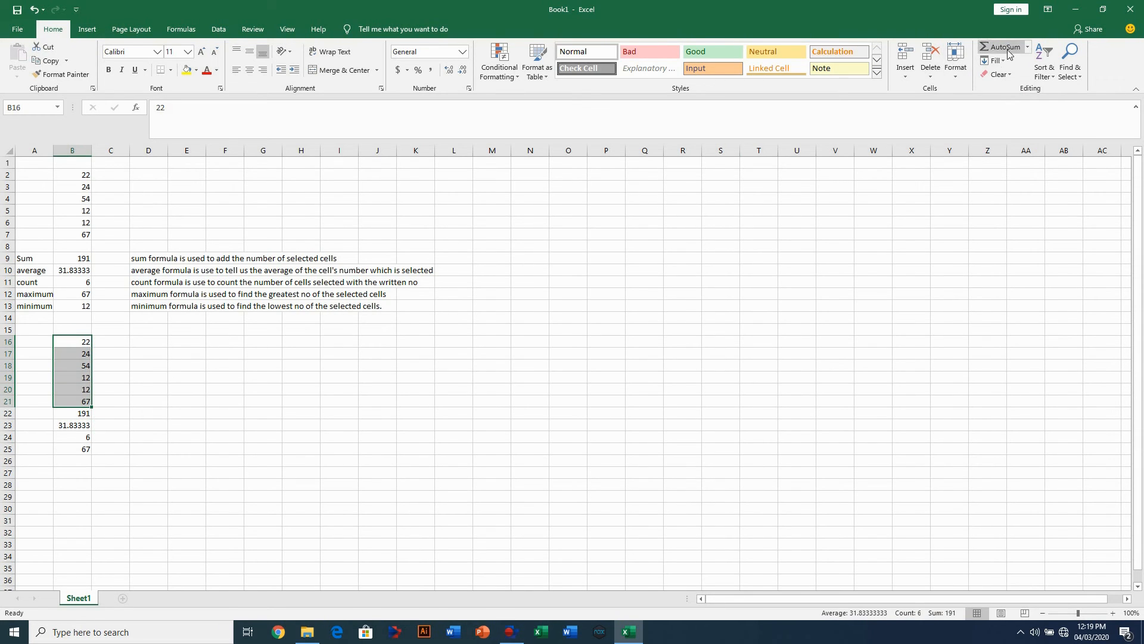
pyautogui.click(1028, 46)
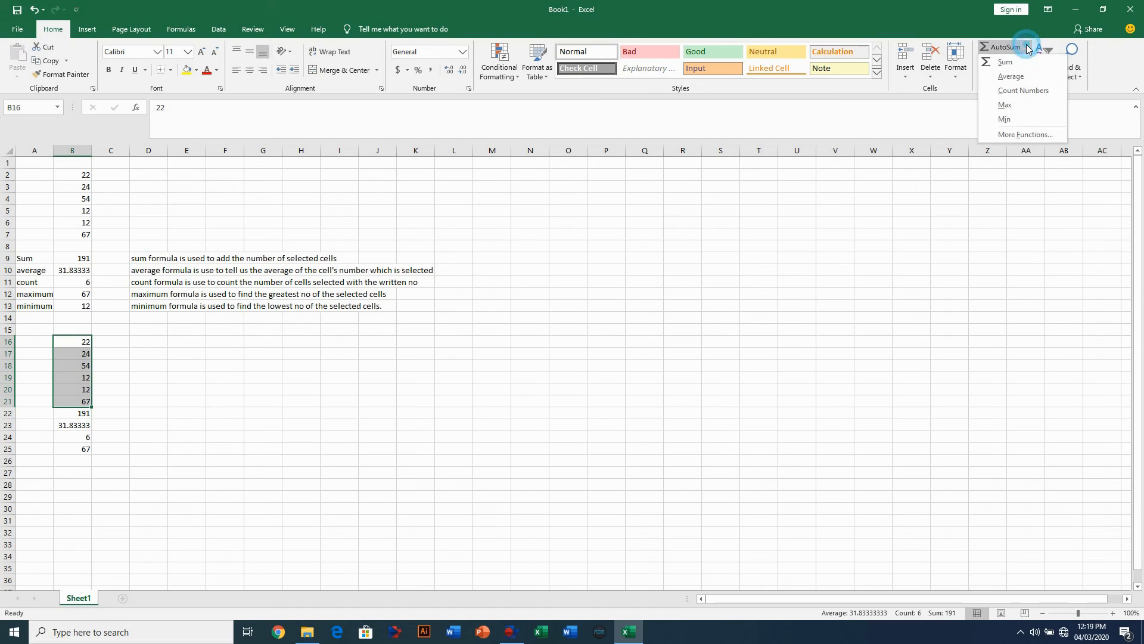
pyautogui.click(1004, 118)
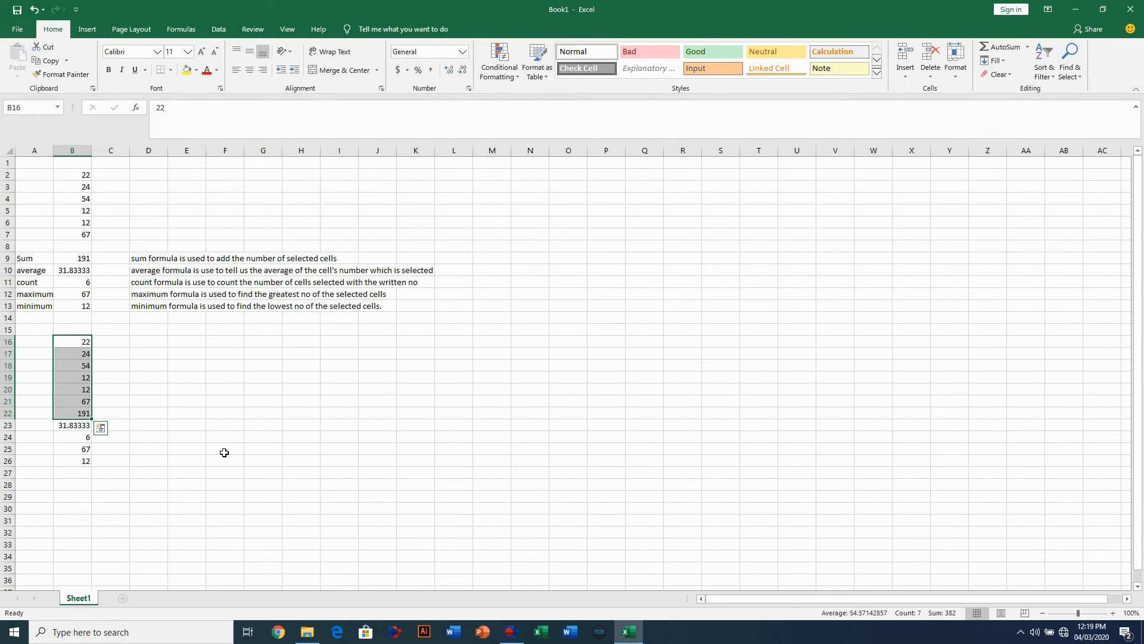
pyautogui.click(138, 463)
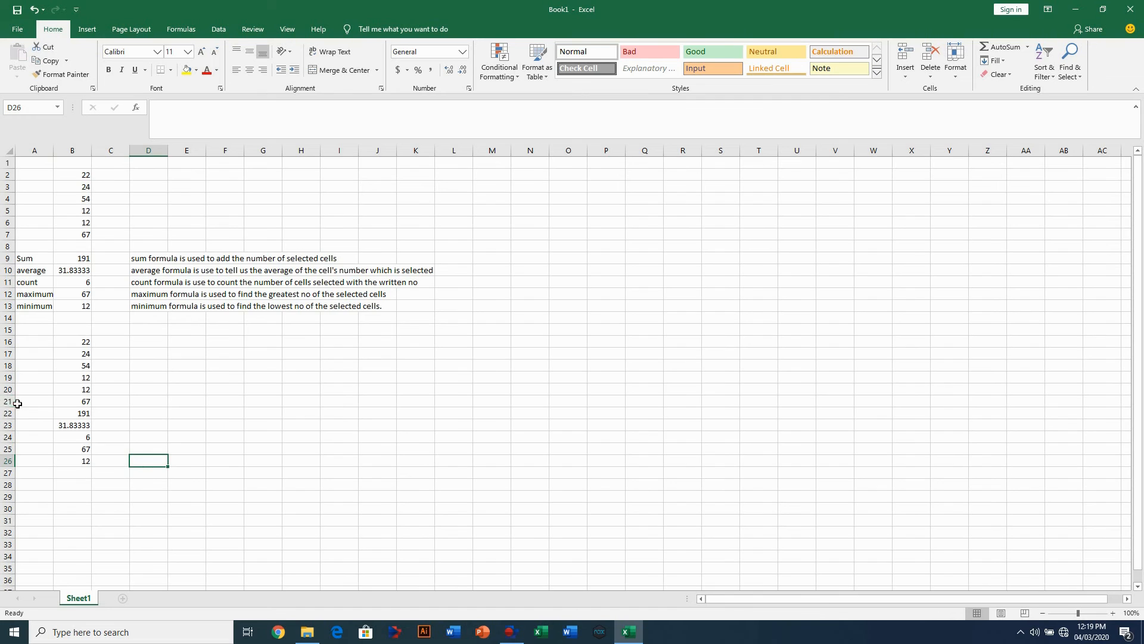
# Label the first two results of the second block "sum" in cell A22 and "average" in cell A23
pyautogui.click(25, 413)
pyautogui.write('sum')
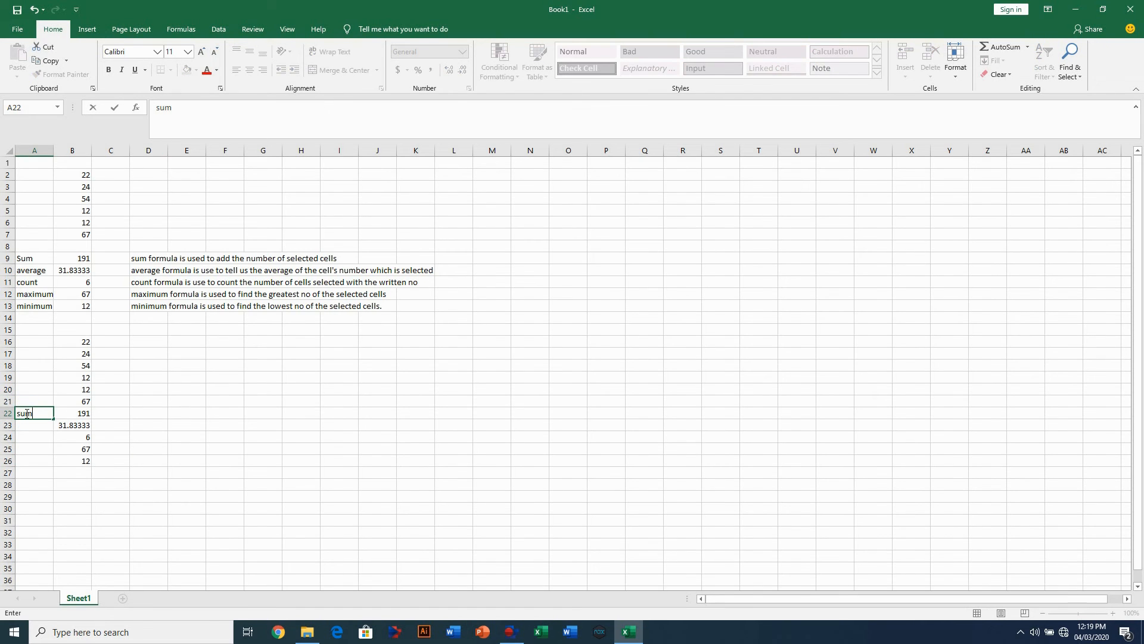
pyautogui.press('Return')
pyautogui.write('ac')
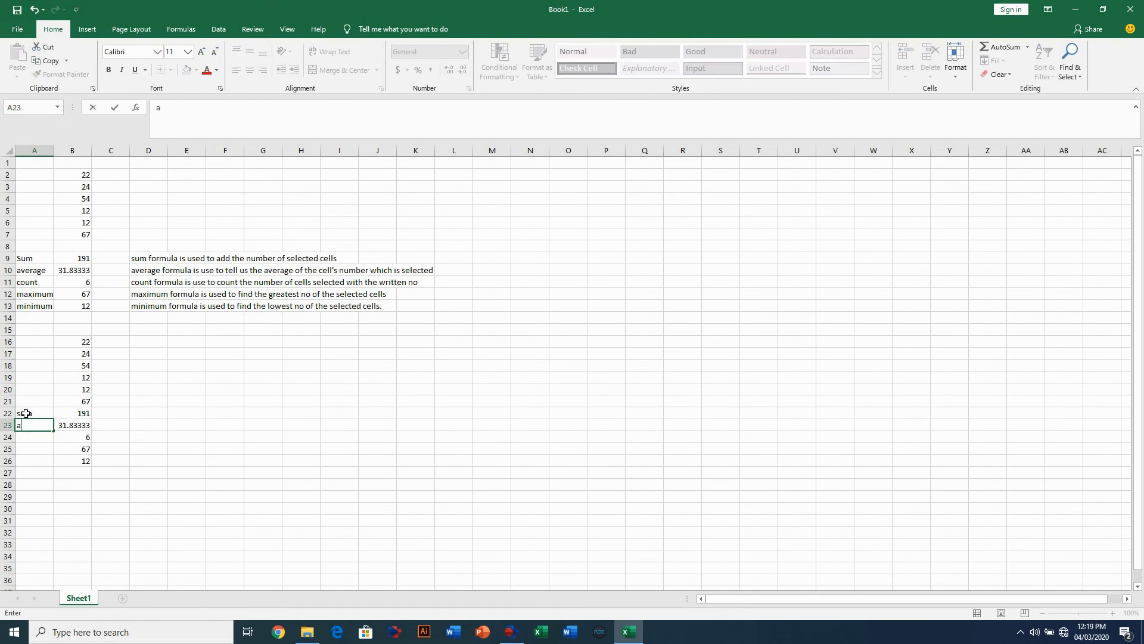
pyautogui.write('age')
pyautogui.press('Return')
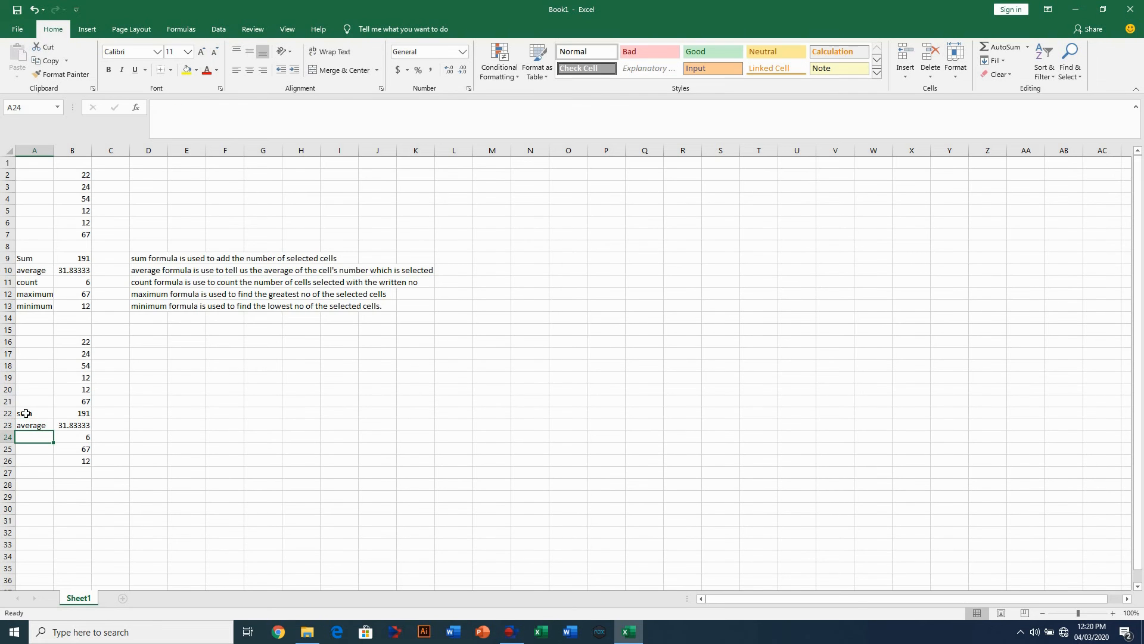
# Label the remaining results "count", "maximum" and "minimum" in cells A24 to A26
pyautogui.write('count')
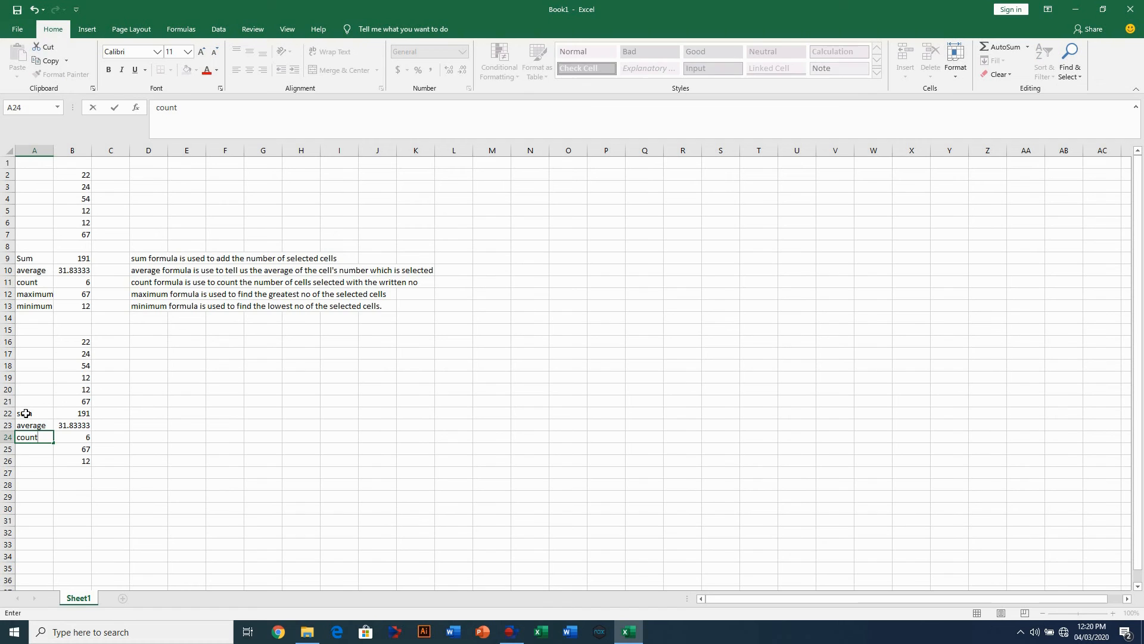
pyautogui.press('Return')
pyautogui.write('maximum')
pyautogui.press('Tab')
pyautogui.press('Down')
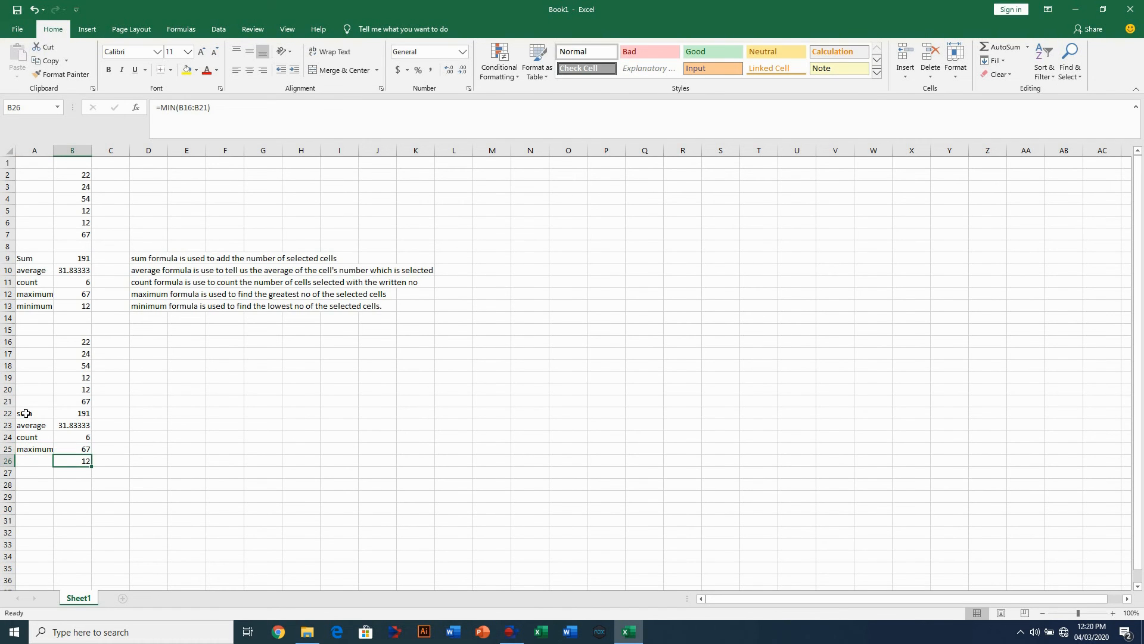
pyautogui.press('Left')
pyautogui.write('mi')
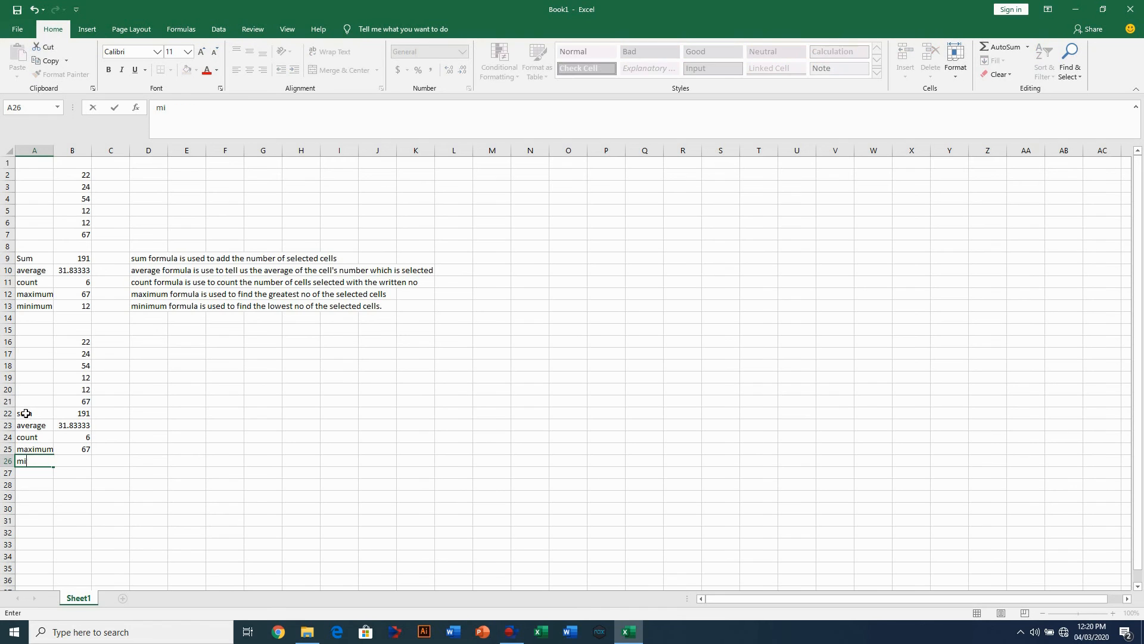
pyautogui.write('nimum')
pyautogui.press('Right')
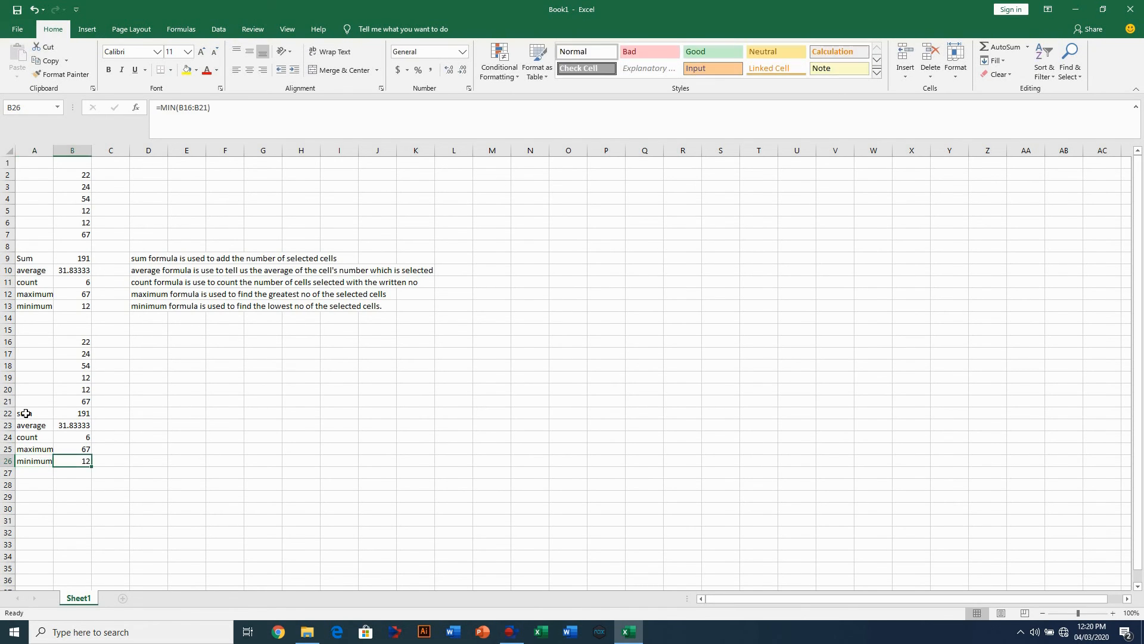
pyautogui.click(93, 496)
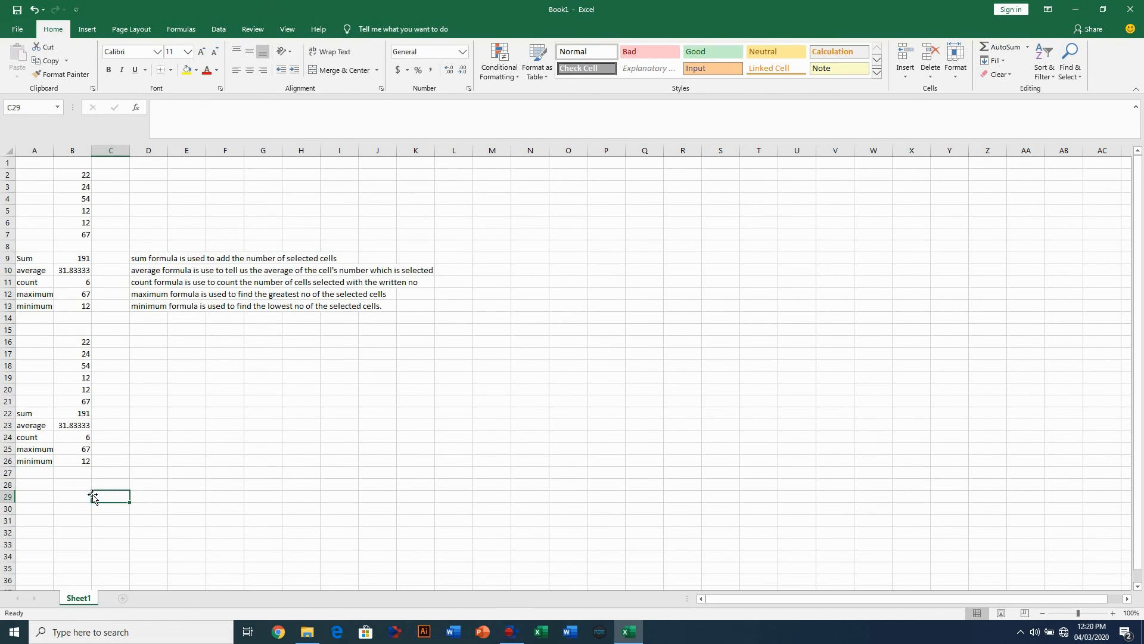